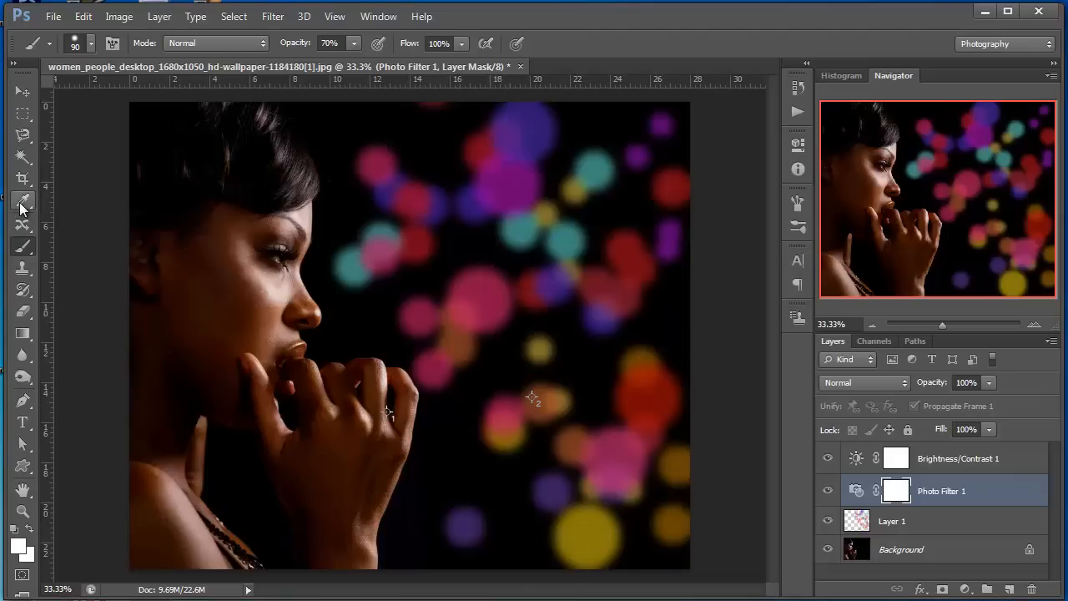
Clear all colour samplers from the image with the Color Sampler tool and collapse the Info panel
{"action": "right_click", "coordinate": [22, 207]}
{"action": "left_click", "coordinate": [112, 233]}
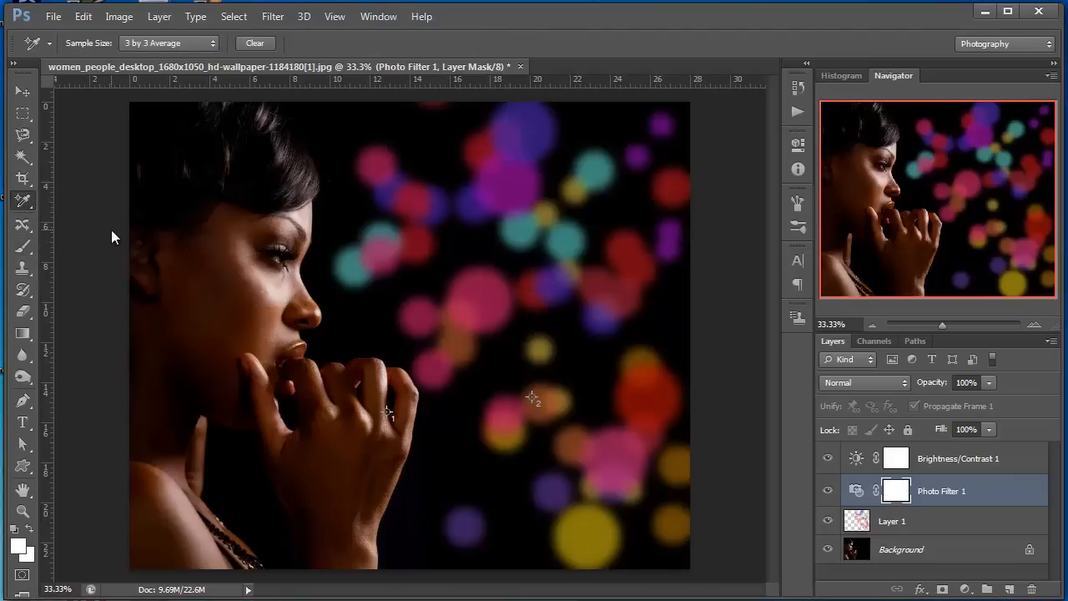
{"action": "left_click", "coordinate": [254, 43]}
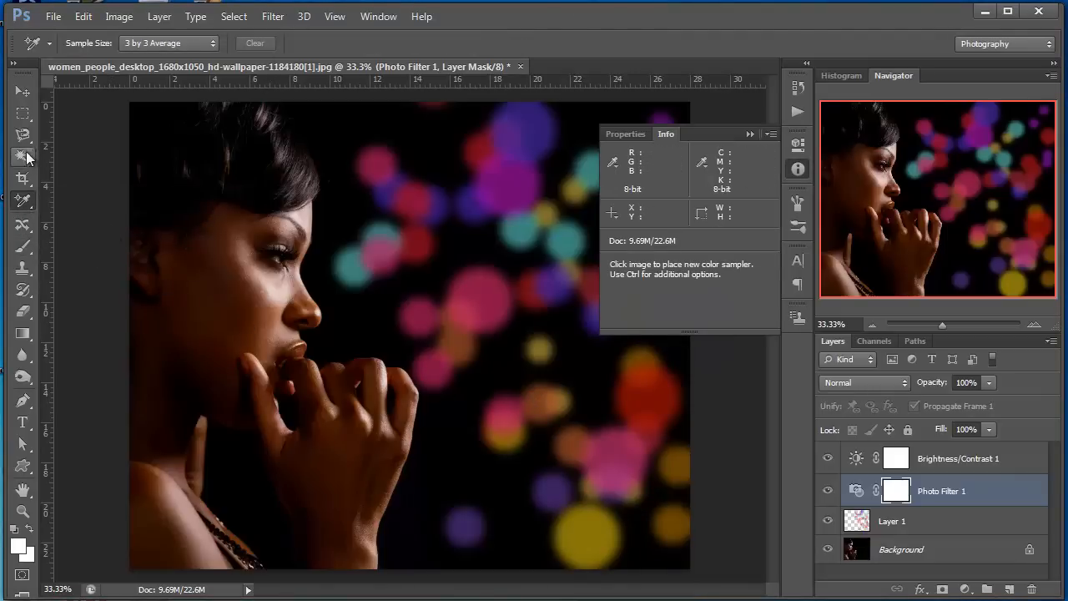
{"action": "right_click", "coordinate": [22, 200]}
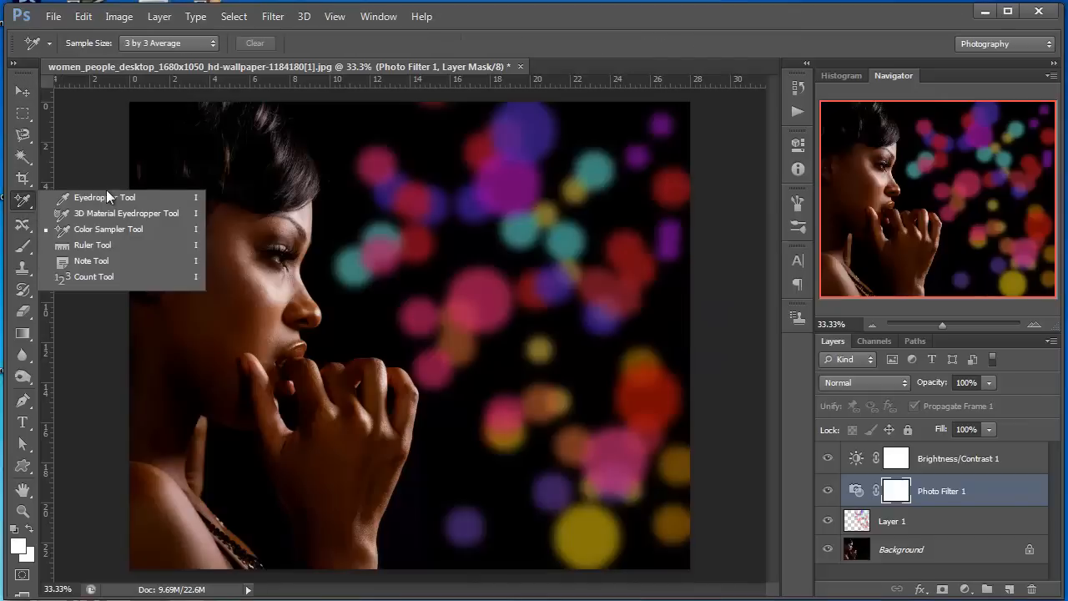
{"action": "left_click", "coordinate": [95, 324]}
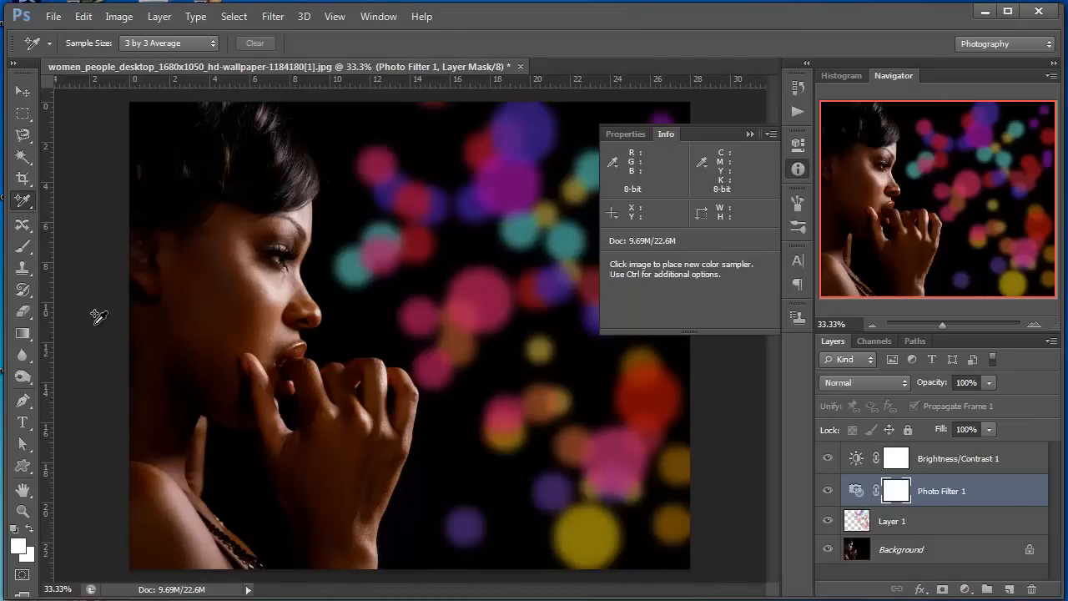
{"action": "left_click", "coordinate": [748, 132]}
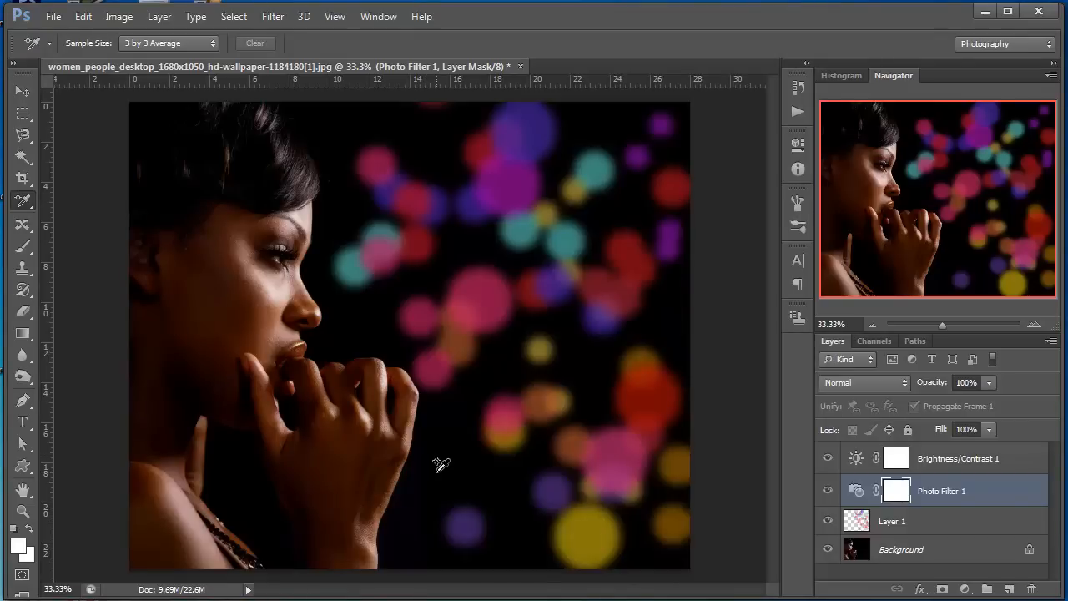
Delete the Brightness/Contrast 1, Photo Filter 1 and Layer 1 layers so only the Background remains
{"action": "left_click_drag", "start_coordinate": [958, 458], "coordinate": [1032, 589]}
{"action": "left_click_drag", "start_coordinate": [993, 464], "coordinate": [1030, 588]}
{"action": "left_click_drag", "start_coordinate": [996, 455], "coordinate": [1031, 589]}
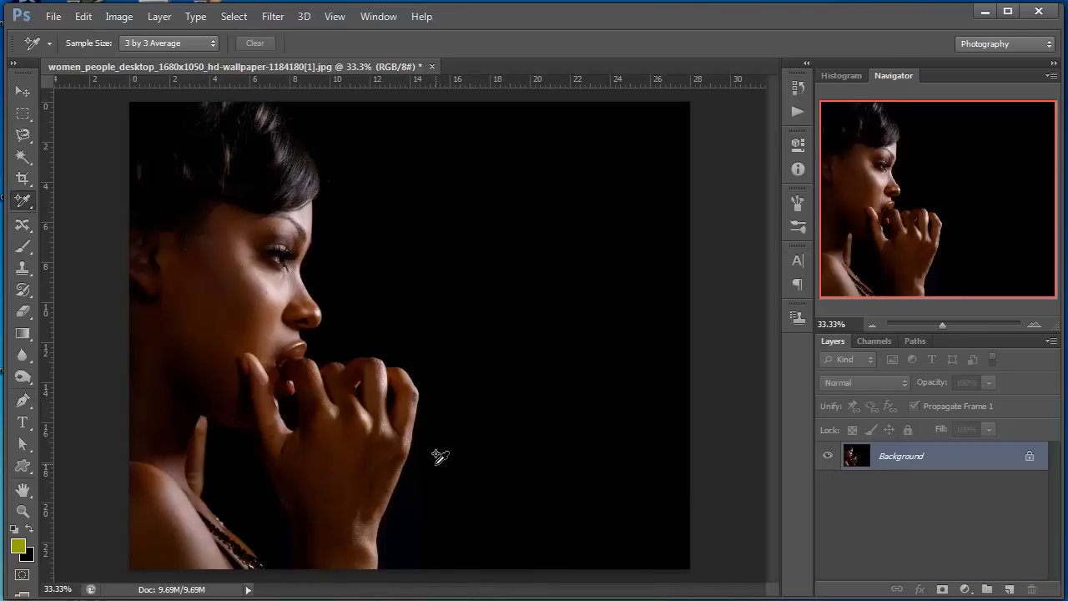
Add a new empty layer above the Background and activate the Brush tool
{"action": "left_click", "coordinate": [1009, 590]}
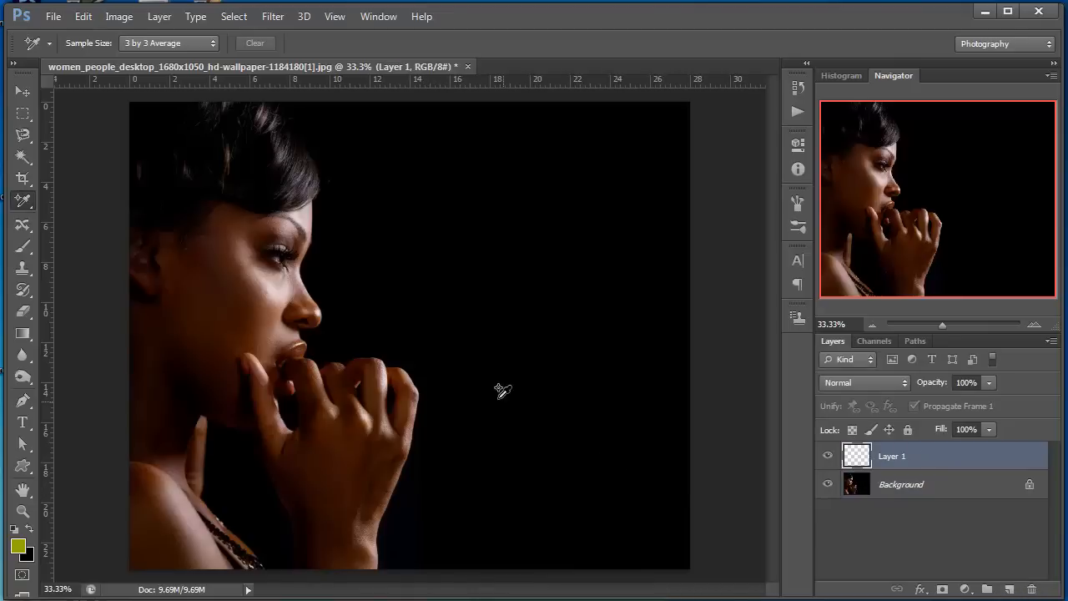
{"action": "left_click", "coordinate": [23, 248]}
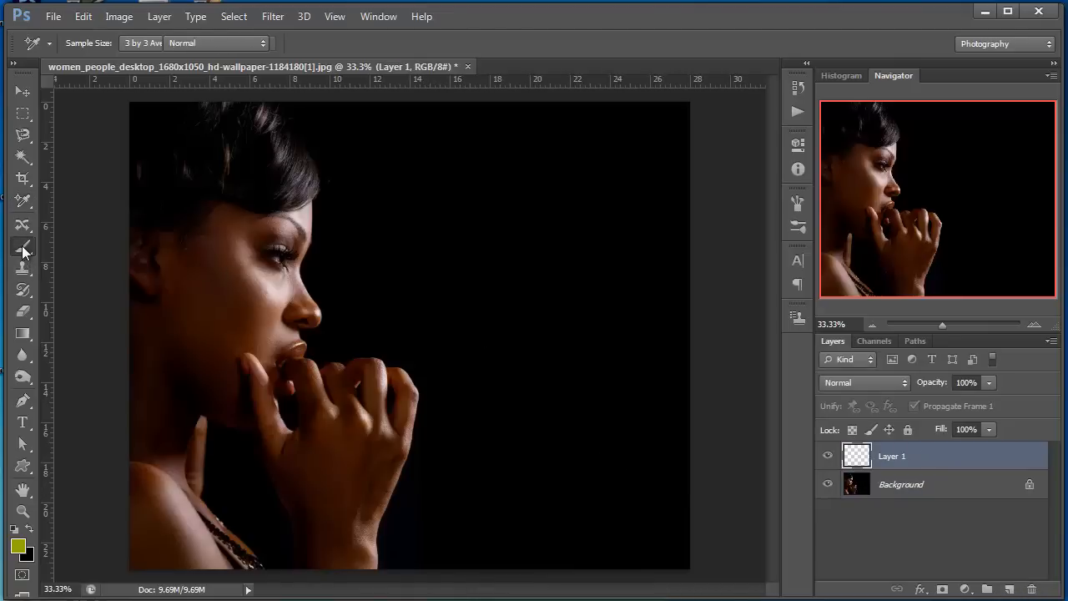
{"action": "right_click", "coordinate": [23, 249]}
{"action": "left_click", "coordinate": [79, 245]}
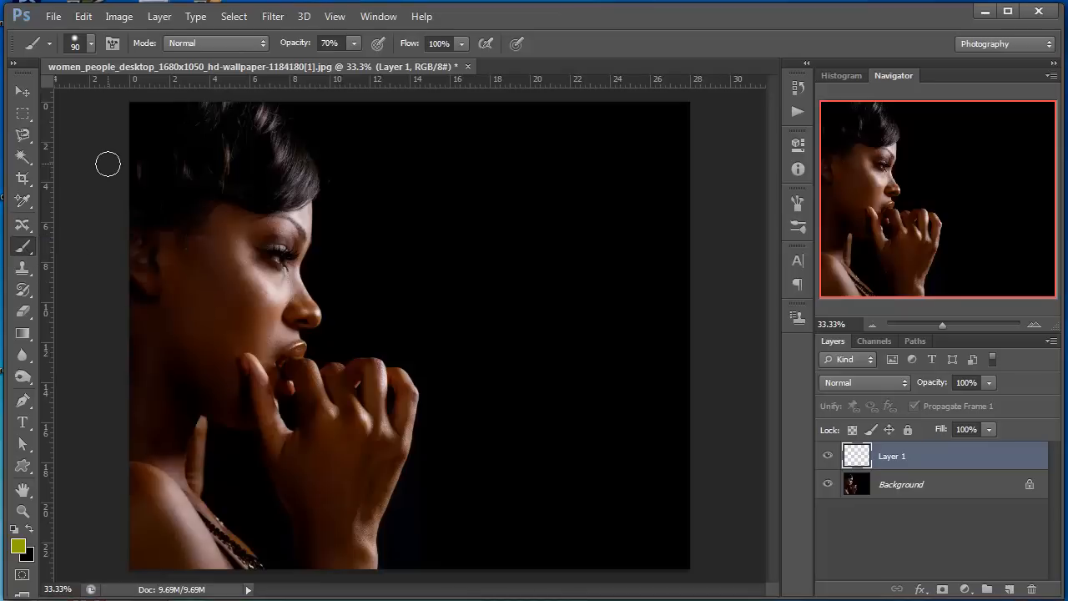
Review the brush's Scattering, Brush Tip Shape and Color Dynamics settings, including scatter, hardness, spacing and hue jitter
{"action": "left_click", "coordinate": [113, 43]}
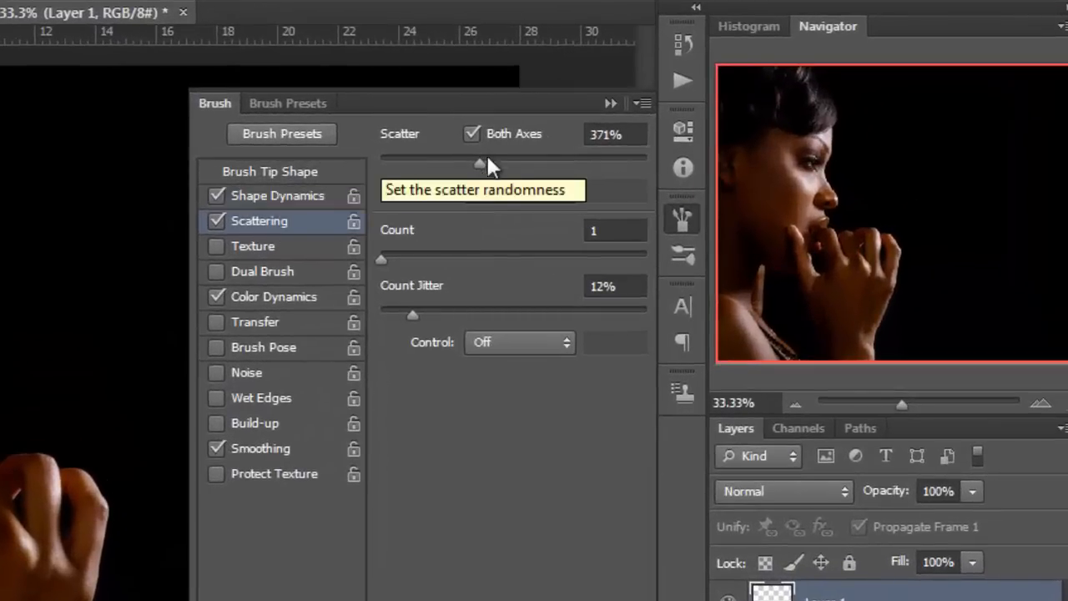
{"action": "left_click", "coordinate": [268, 168]}
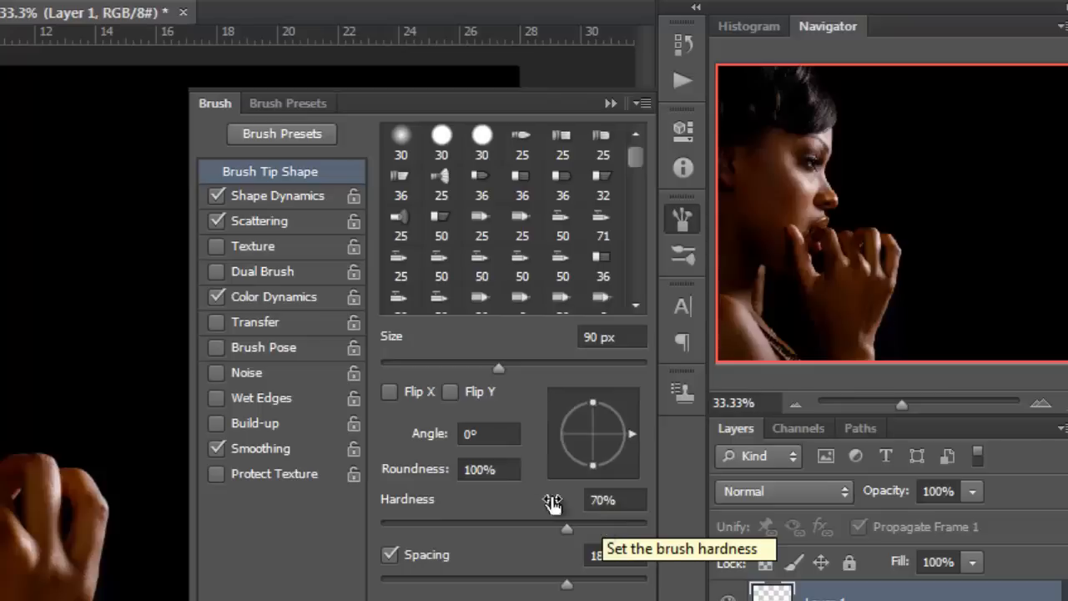
{"action": "left_click", "coordinate": [255, 298]}
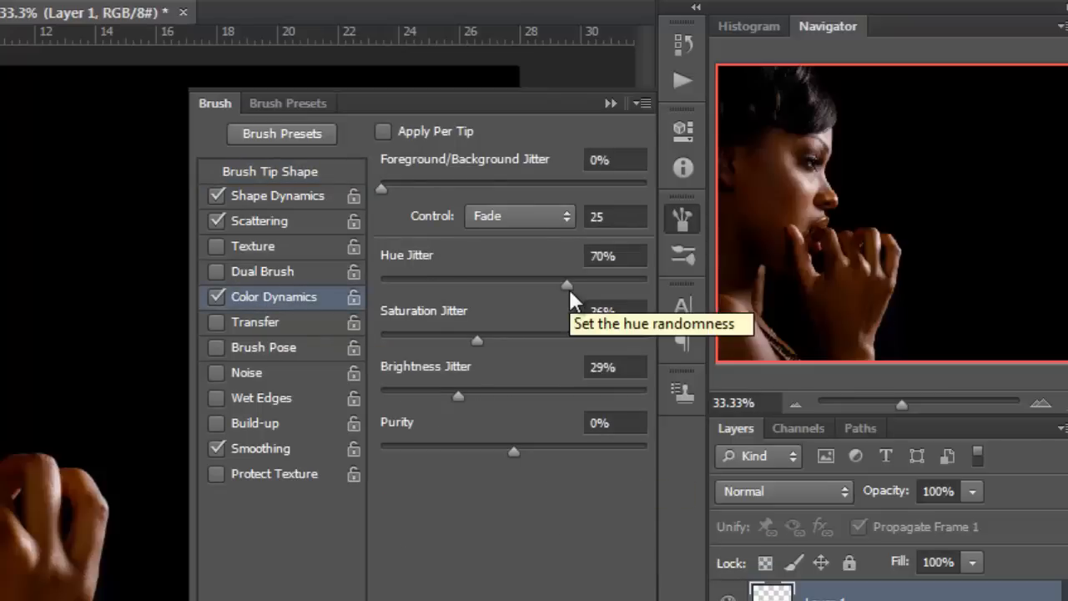
{"action": "left_click", "coordinate": [255, 220]}
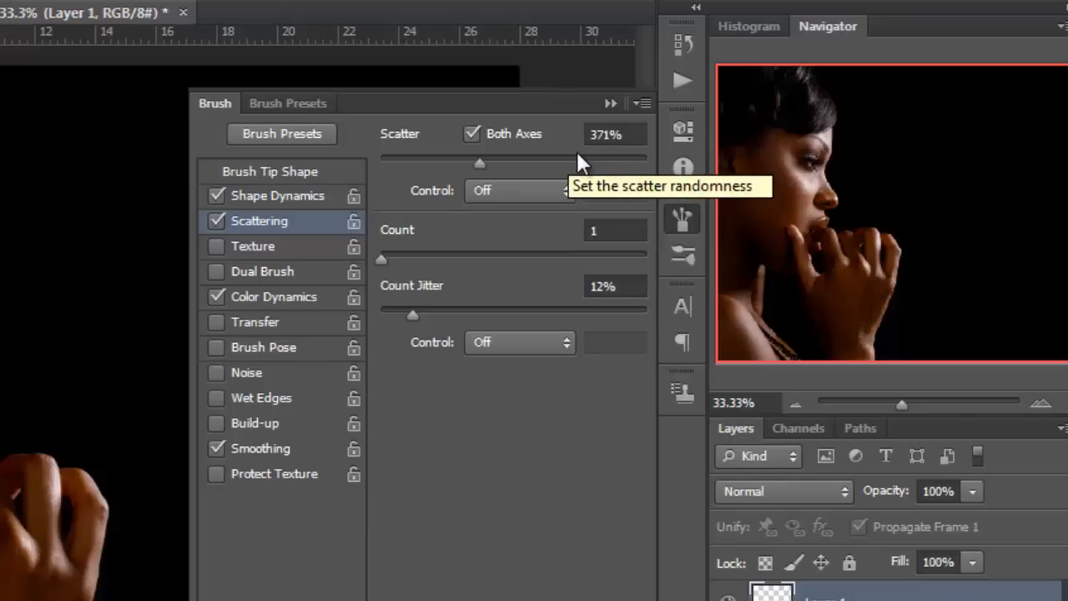
{"action": "left_click", "coordinate": [283, 172]}
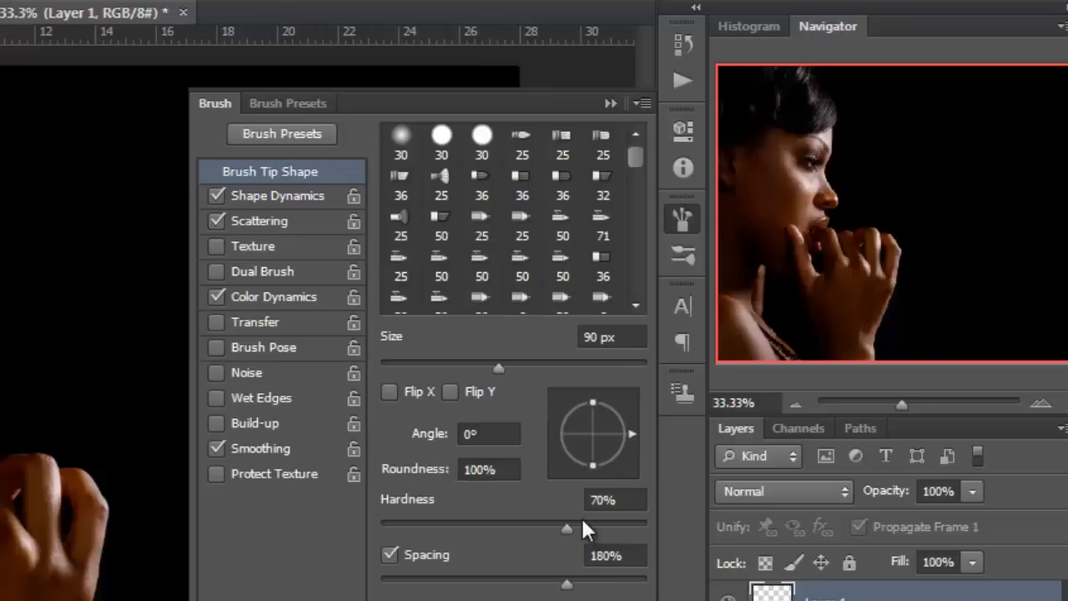
{"action": "left_click", "coordinate": [607, 97]}
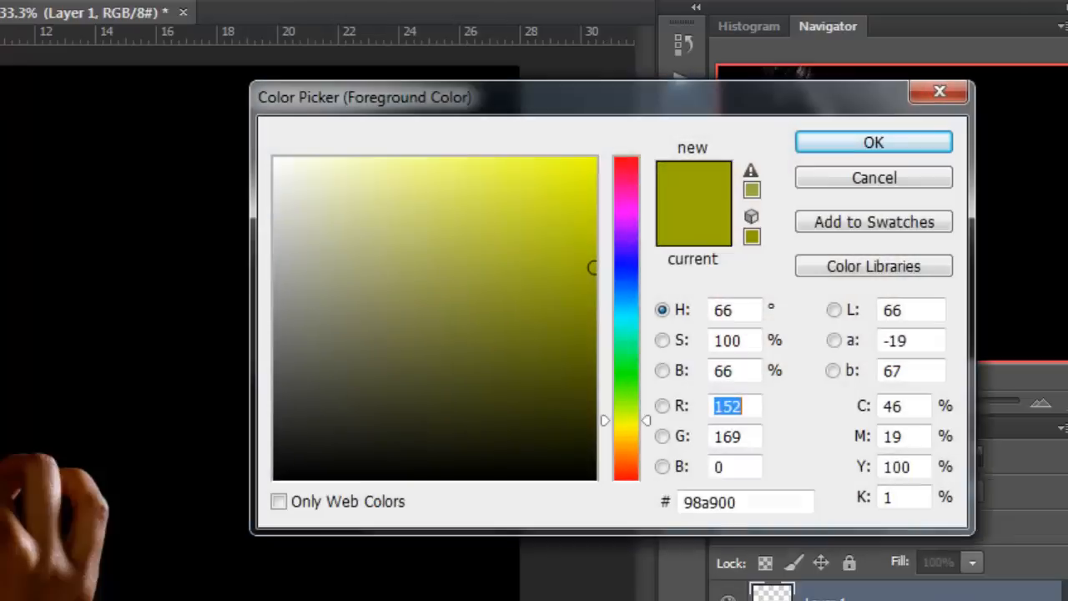
Set the foreground colour to the light purple da78e9
{"action": "left_click", "coordinate": [637, 219]}
{"action": "left_click", "coordinate": [430, 186]}
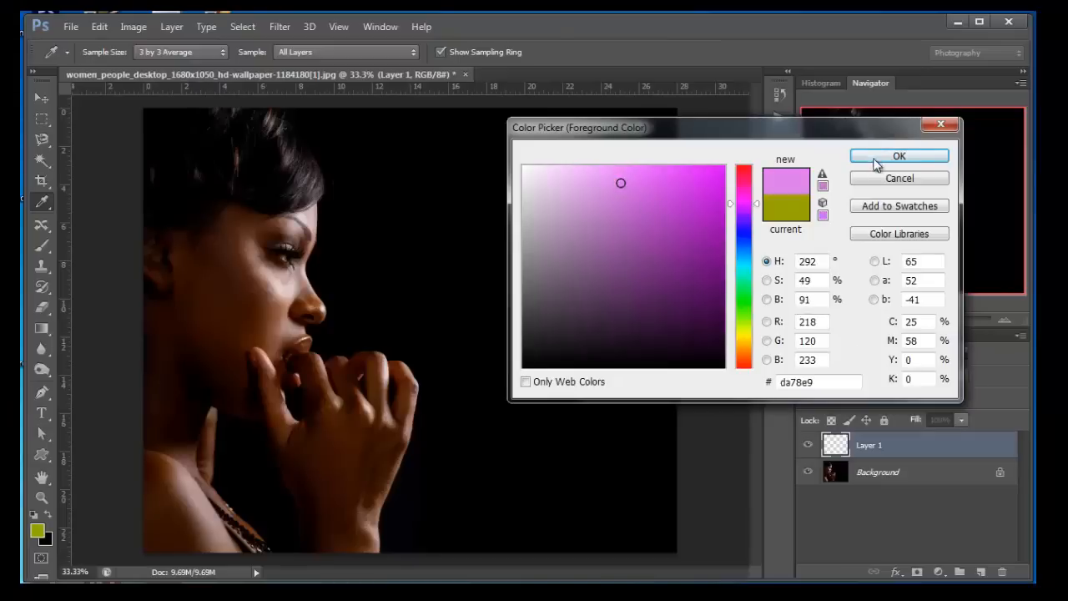
{"action": "left_click", "coordinate": [893, 156]}
Enlarge the brush to 125 px and paint small scattered circles over the black area beside the woman
{"action": "key", "text": "bracketright"}
{"action": "key", "text": "bracketright"}
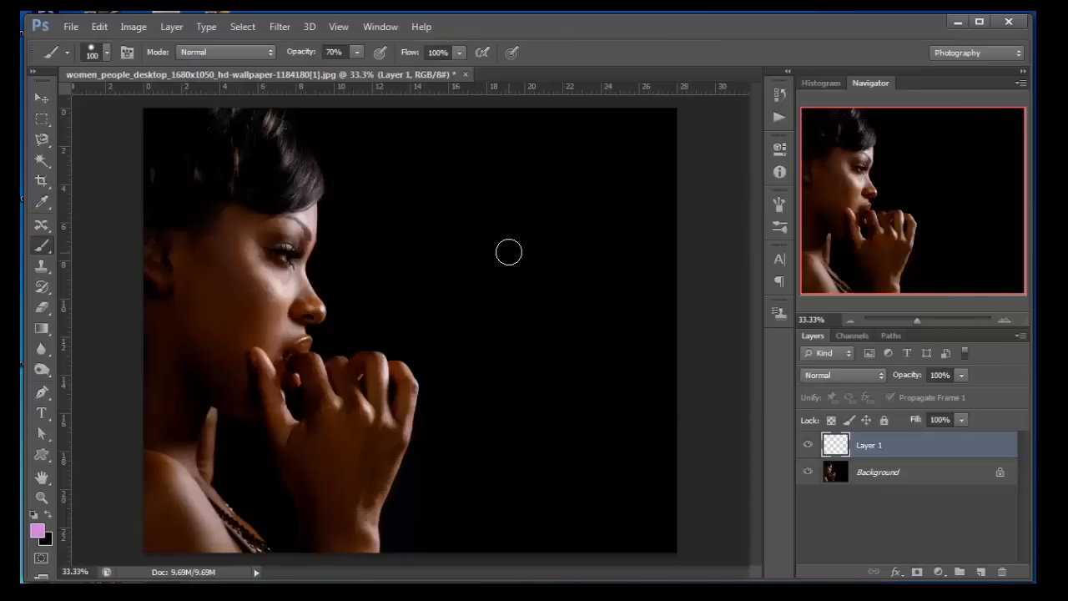
{"action": "left_click_drag", "start_coordinate": [522, 206], "coordinate": [581, 456]}
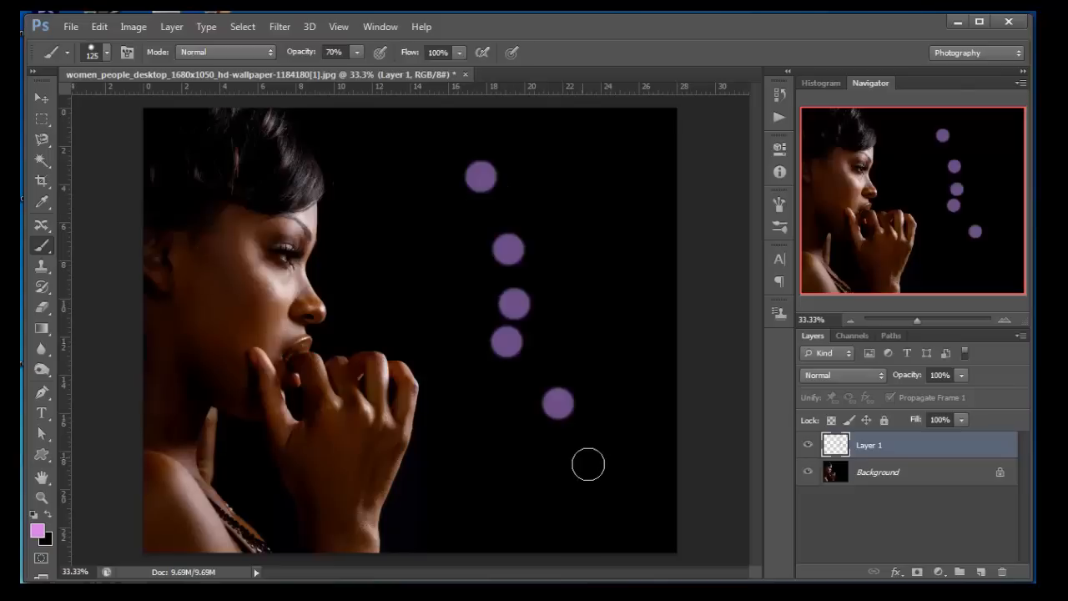
{"action": "left_click_drag", "start_coordinate": [645, 493], "coordinate": [561, 458]}
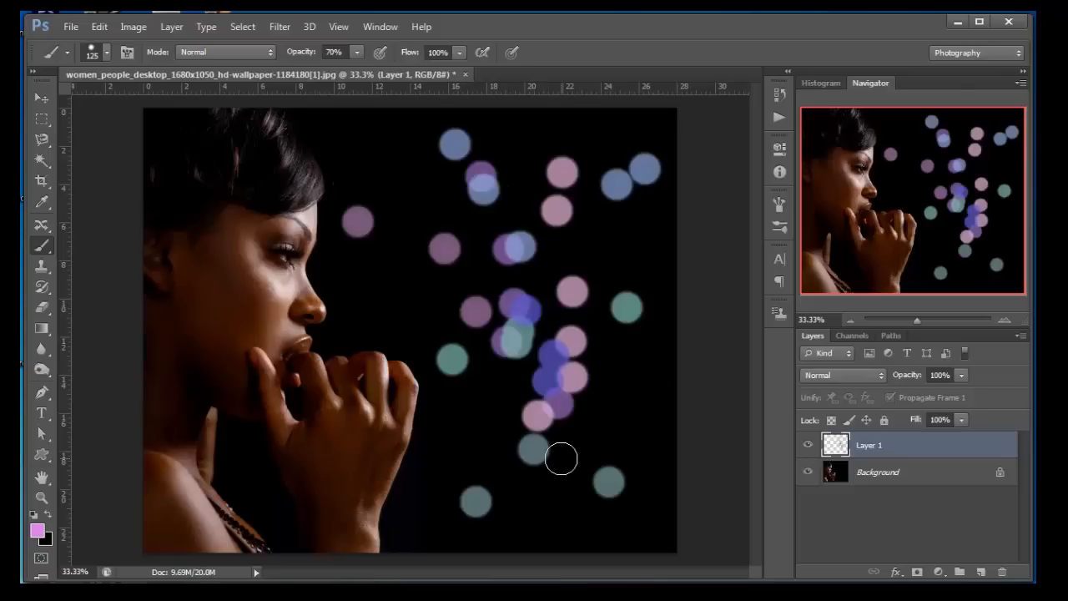
Enlarge the brush to 300 px and paint large coloured circles across the black area around the woman's face and hand
{"action": "key", "text": "bracketright"}
{"action": "key", "text": "bracketright"}
{"action": "key", "text": "bracketright"}
{"action": "key", "text": "bracketright"}
{"action": "key", "text": "bracketright"}
{"action": "left_click", "coordinate": [589, 231]}
{"action": "mouse_move", "coordinate": [585, 418]}
{"action": "left_mouse_down"}
{"action": "mouse_move", "coordinate": [519, 505]}
{"action": "mouse_move", "coordinate": [362, 314]}
{"action": "left_mouse_up"}
{"action": "mouse_move", "coordinate": [405, 207]}
{"action": "left_mouse_down"}
{"action": "mouse_move", "coordinate": [445, 200]}
{"action": "mouse_move", "coordinate": [654, 278]}
{"action": "mouse_move", "coordinate": [543, 300]}
{"action": "mouse_move", "coordinate": [579, 394]}
{"action": "mouse_move", "coordinate": [580, 361]}
{"action": "left_mouse_up"}
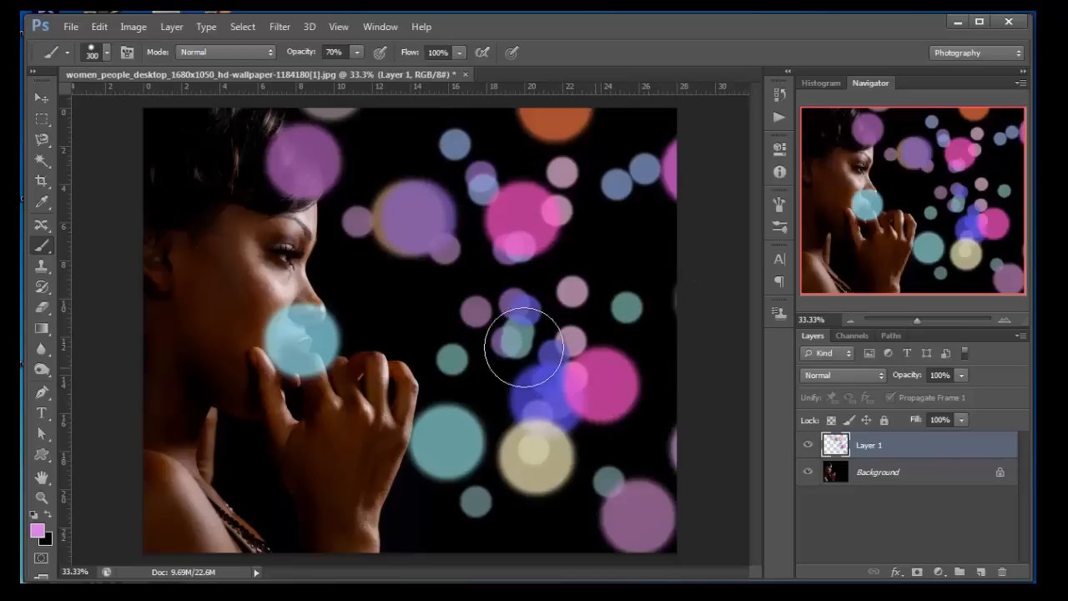
Reduce the brush to 175 px and add a few medium circles among the existing ones
{"action": "key", "text": "bracketleft"}
{"action": "key", "text": "bracketleft"}
{"action": "key", "text": "bracketleft"}
{"action": "mouse_move", "coordinate": [397, 303]}
{"action": "left_mouse_down"}
{"action": "mouse_move", "coordinate": [454, 343]}
{"action": "mouse_move", "coordinate": [578, 295]}
{"action": "mouse_move", "coordinate": [617, 427]}
{"action": "mouse_move", "coordinate": [538, 312]}
{"action": "mouse_move", "coordinate": [461, 260]}
{"action": "mouse_move", "coordinate": [455, 377]}
{"action": "mouse_move", "coordinate": [407, 333]}
{"action": "left_mouse_up"}
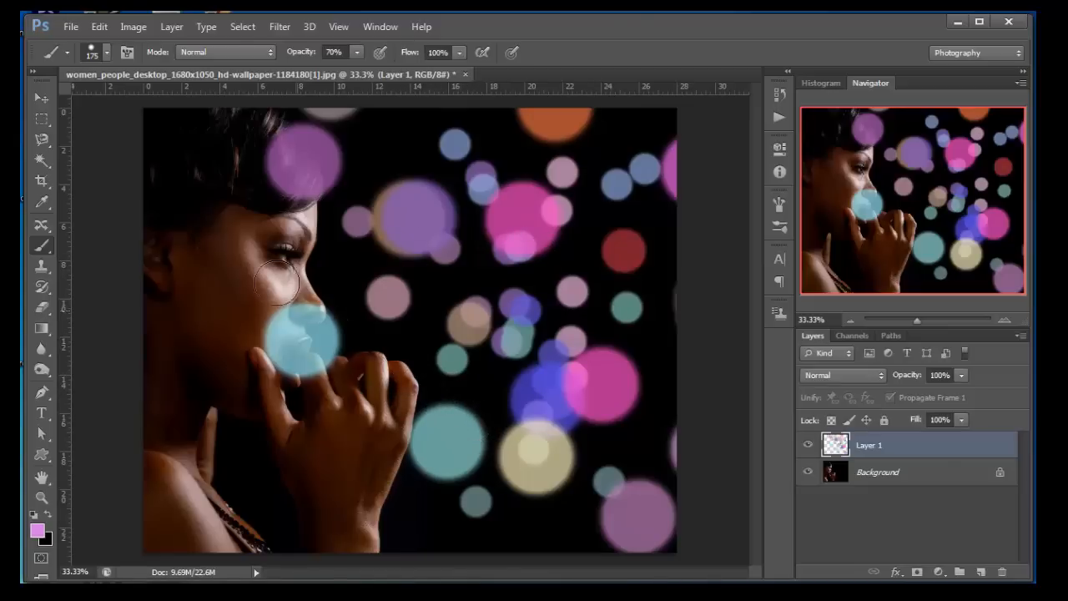
Erase the circles covering the woman's hair, mouth and hand with a 300 px Eraser at 100% opacity
{"action": "left_click", "coordinate": [44, 309]}
{"action": "left_click", "coordinate": [109, 305]}
{"action": "left_click", "coordinate": [300, 158]}
{"action": "mouse_move", "coordinate": [275, 305]}
{"action": "left_mouse_down"}
{"action": "mouse_move", "coordinate": [322, 350]}
{"action": "mouse_move", "coordinate": [306, 374]}
{"action": "mouse_move", "coordinate": [270, 320]}
{"action": "mouse_move", "coordinate": [300, 359]}
{"action": "mouse_move", "coordinate": [328, 347]}
{"action": "mouse_move", "coordinate": [326, 328]}
{"action": "mouse_move", "coordinate": [277, 312]}
{"action": "left_mouse_up"}
{"action": "left_click_drag", "start_coordinate": [392, 444], "coordinate": [395, 429]}
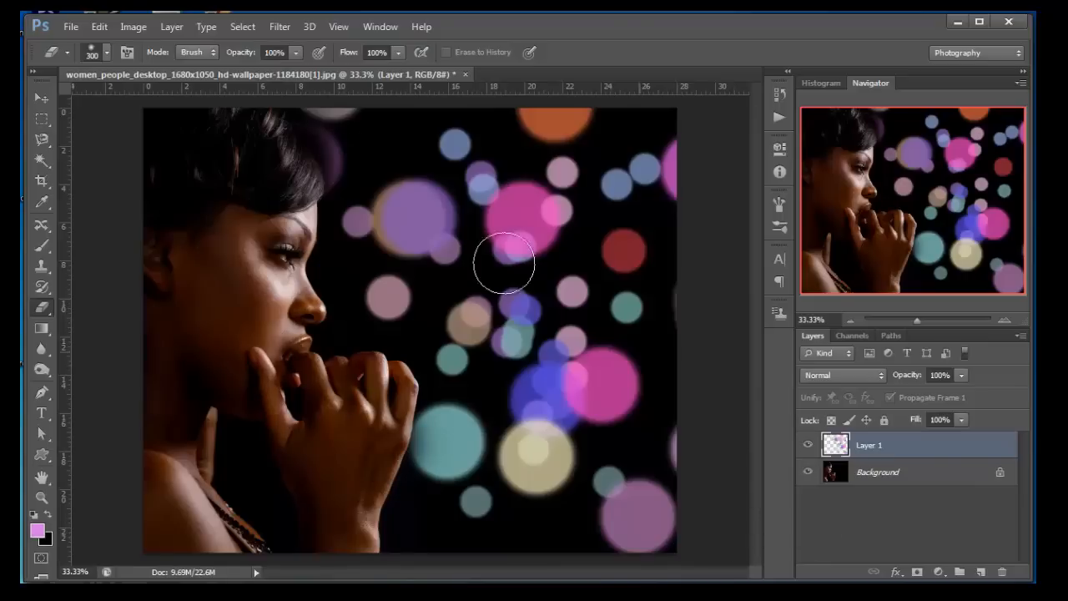
Apply a Gaussian Blur with a 15.5-pixel radius to the circles on Layer 1
{"action": "left_click", "coordinate": [271, 29]}
{"action": "mouse_move", "coordinate": [300, 186]}
{"action": "left_click", "coordinate": [514, 299]}
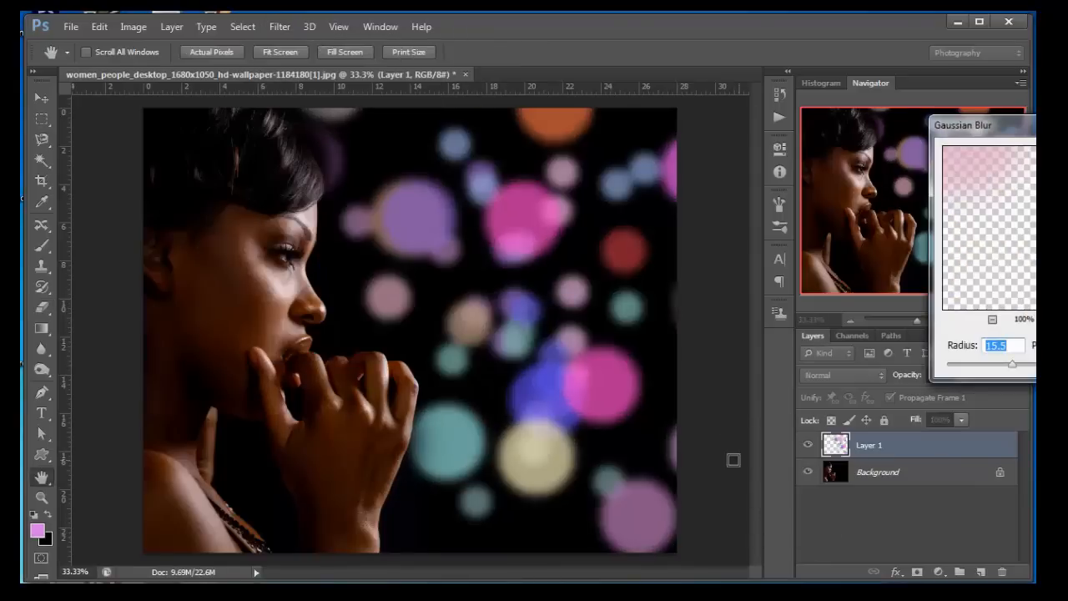
{"action": "left_click_drag", "start_coordinate": [1035, 128], "coordinate": [745, 127]}
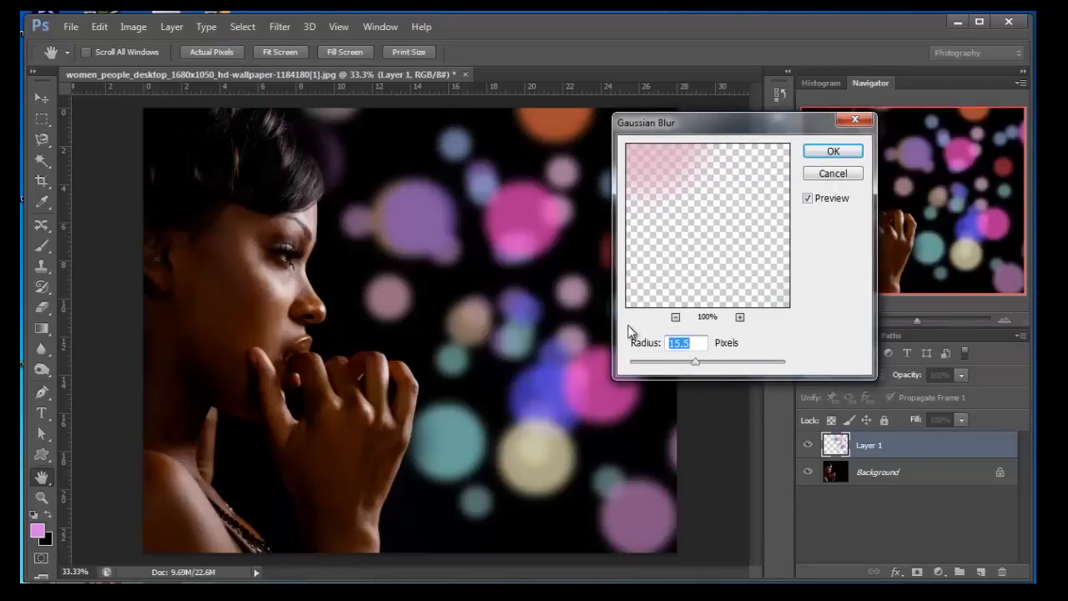
{"action": "left_click", "coordinate": [832, 153]}
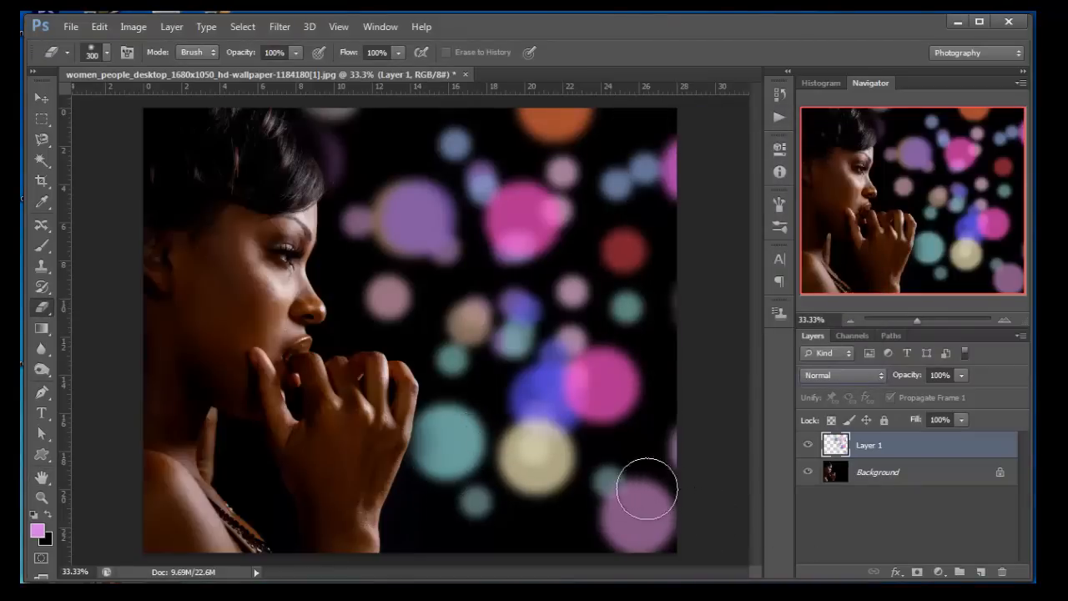
Add a Photo Filter adjustment layer with the Sepia filter, leaving Preserve Luminosity off
{"action": "left_click", "coordinate": [939, 572]}
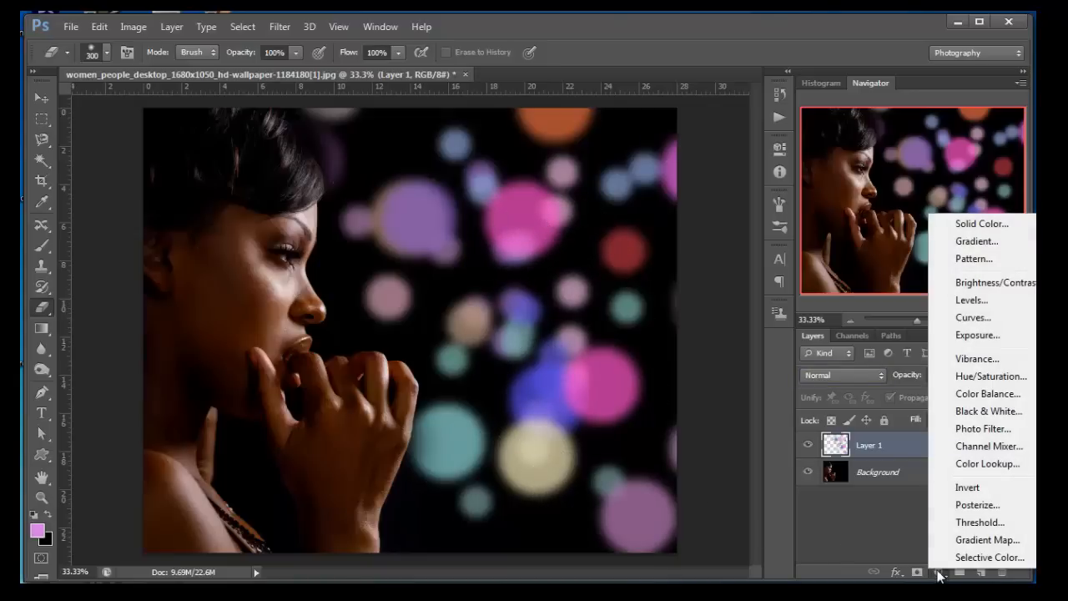
{"action": "left_click", "coordinate": [964, 428]}
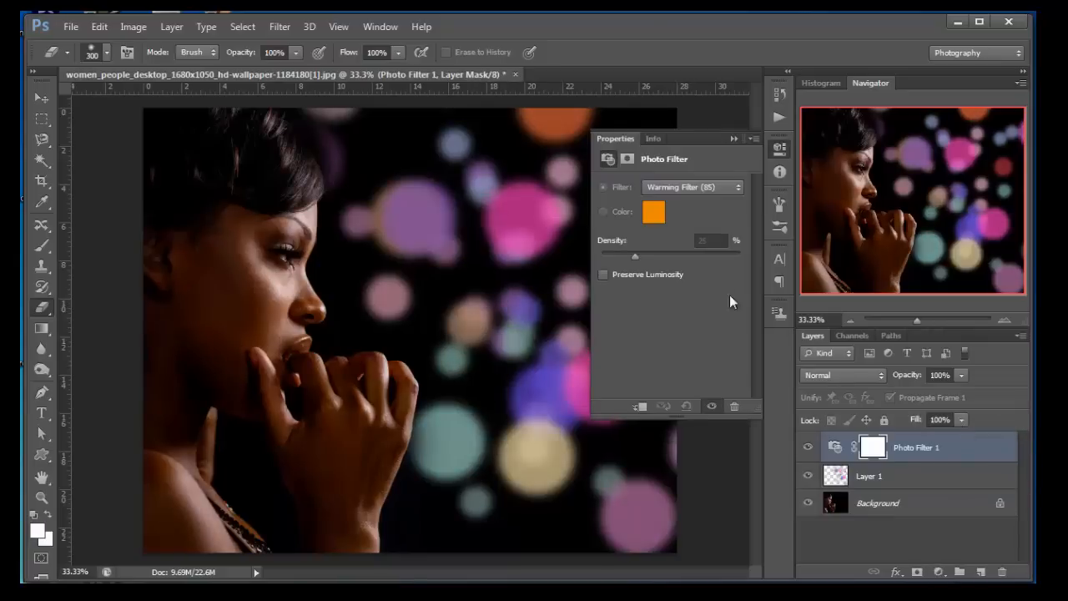
{"action": "left_click", "coordinate": [733, 186]}
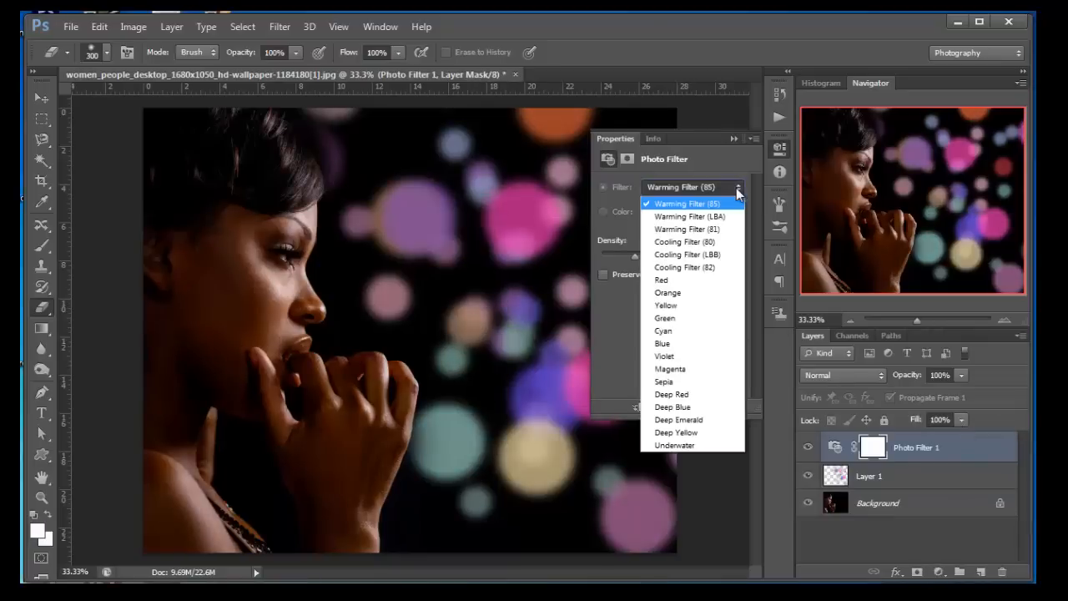
{"action": "left_click", "coordinate": [677, 377]}
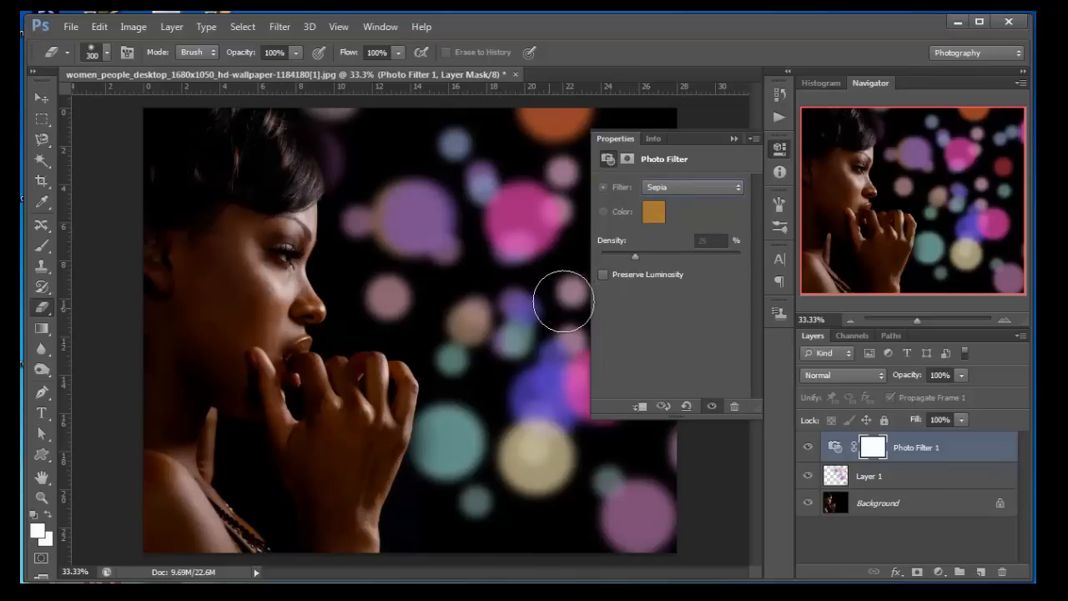
{"action": "left_click", "coordinate": [602, 275]}
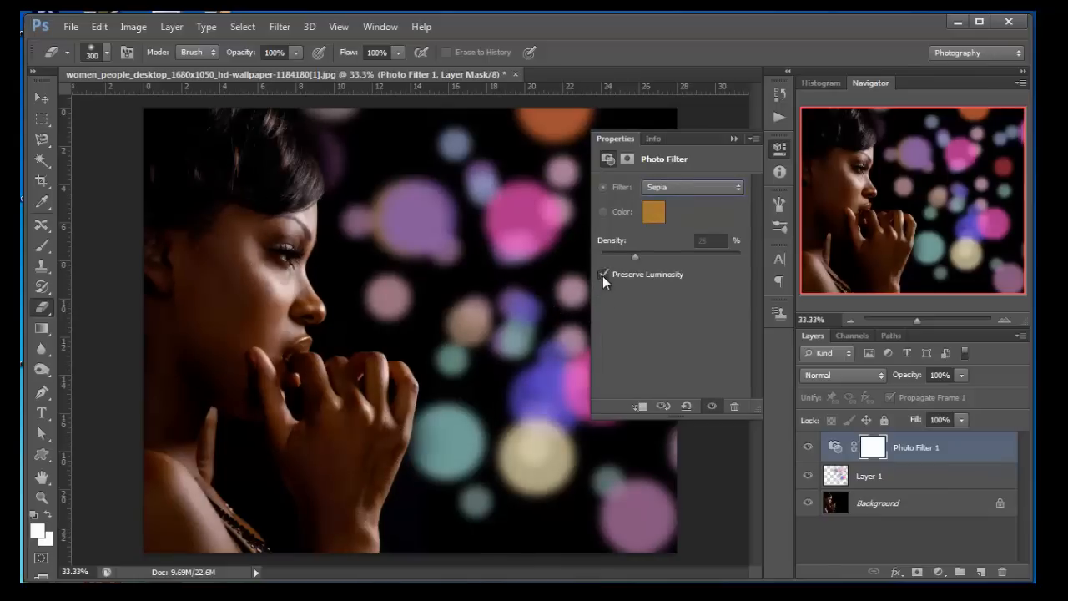
{"action": "left_click", "coordinate": [602, 275]}
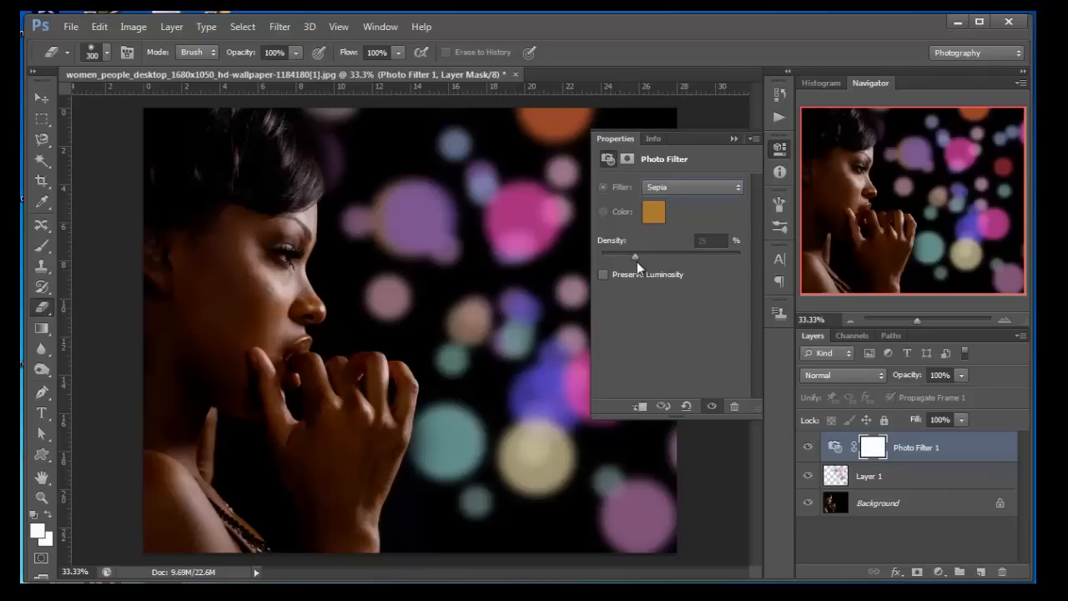
{"action": "left_click", "coordinate": [735, 138]}
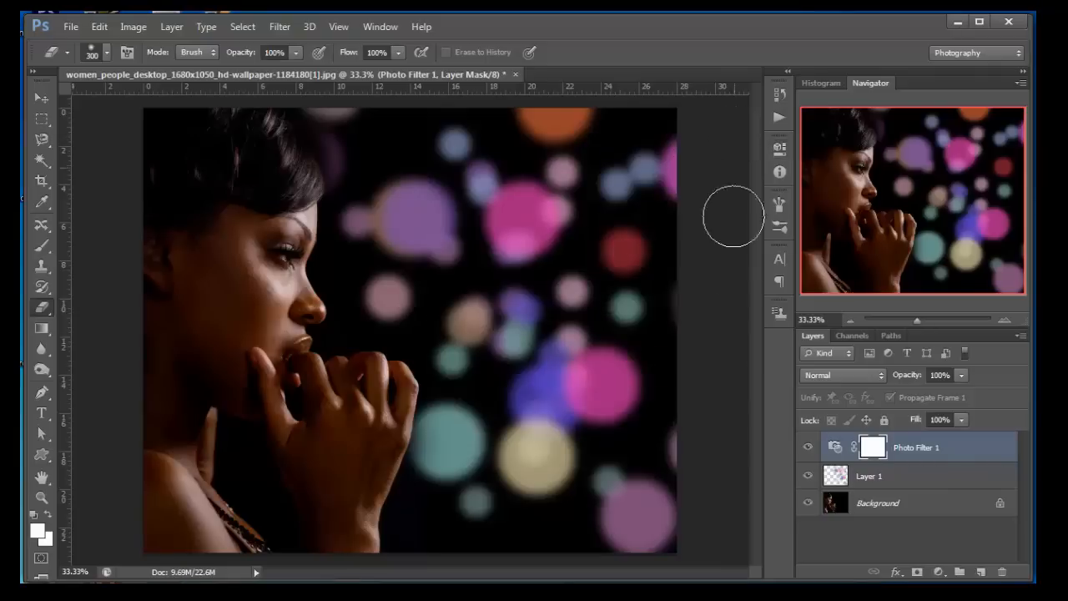
Add a Brightness/Contrast adjustment layer with Brightness 20 and Contrast 13
{"action": "left_click", "coordinate": [938, 572]}
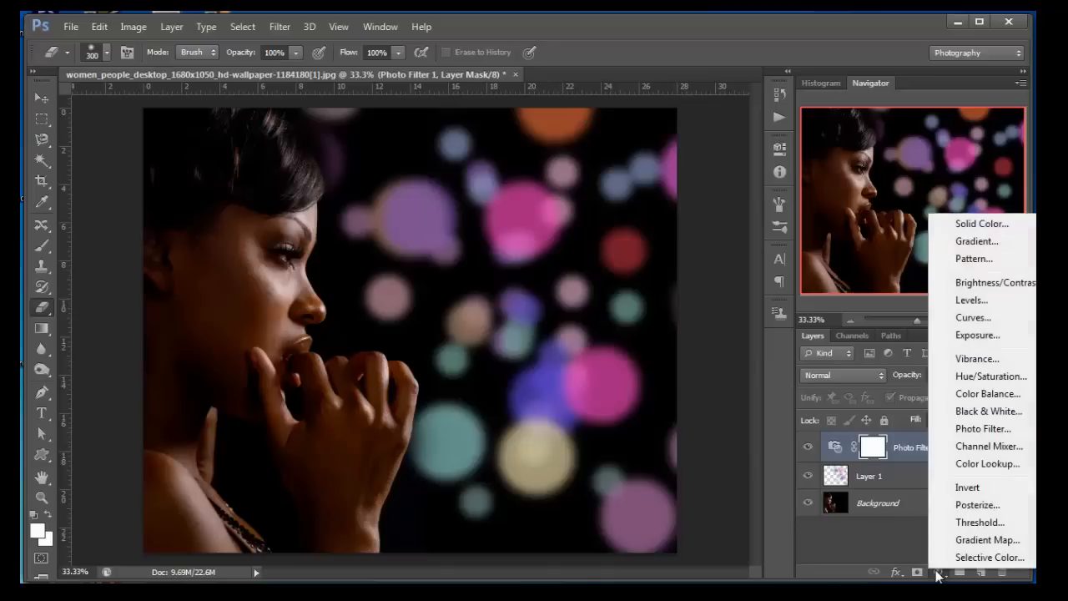
{"action": "left_click", "coordinate": [962, 284]}
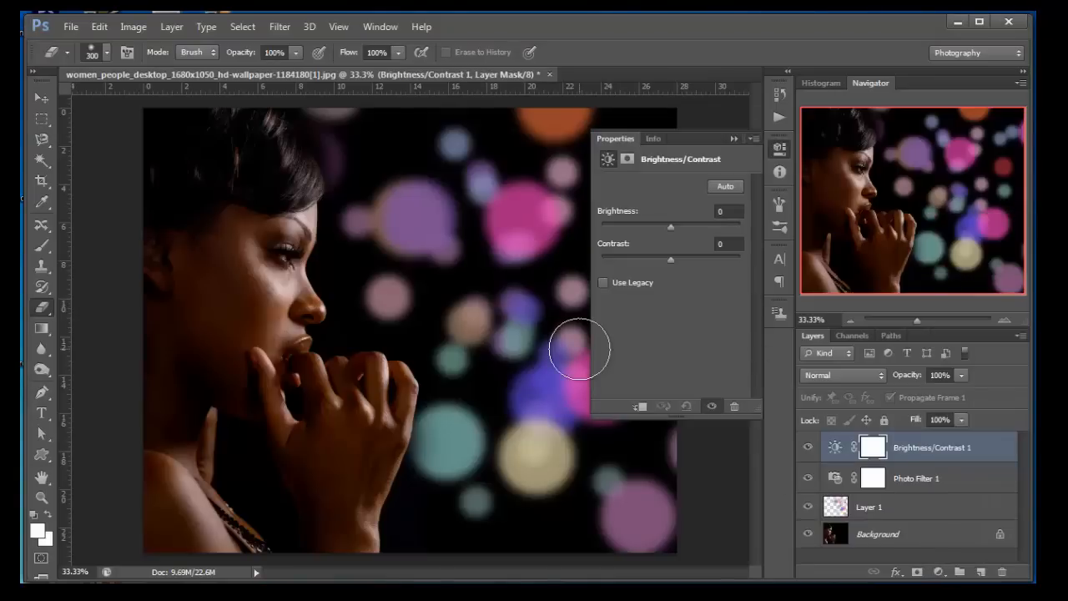
{"action": "left_click", "coordinate": [723, 212]}
{"action": "type", "text": "2"}
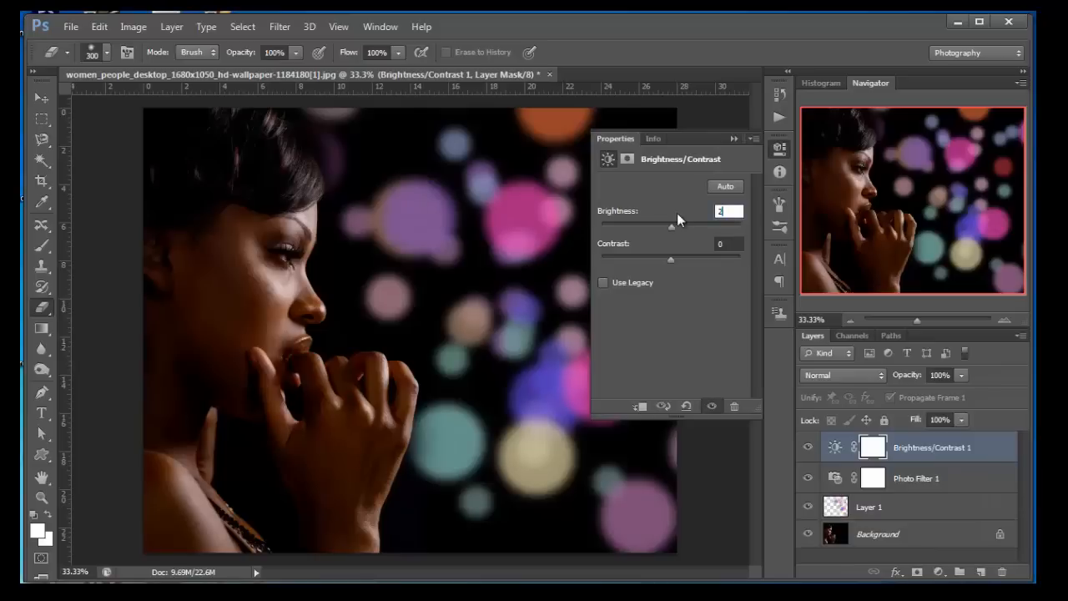
{"action": "type", "text": "0"}
{"action": "left_click", "coordinate": [720, 244]}
{"action": "type", "text": "1"}
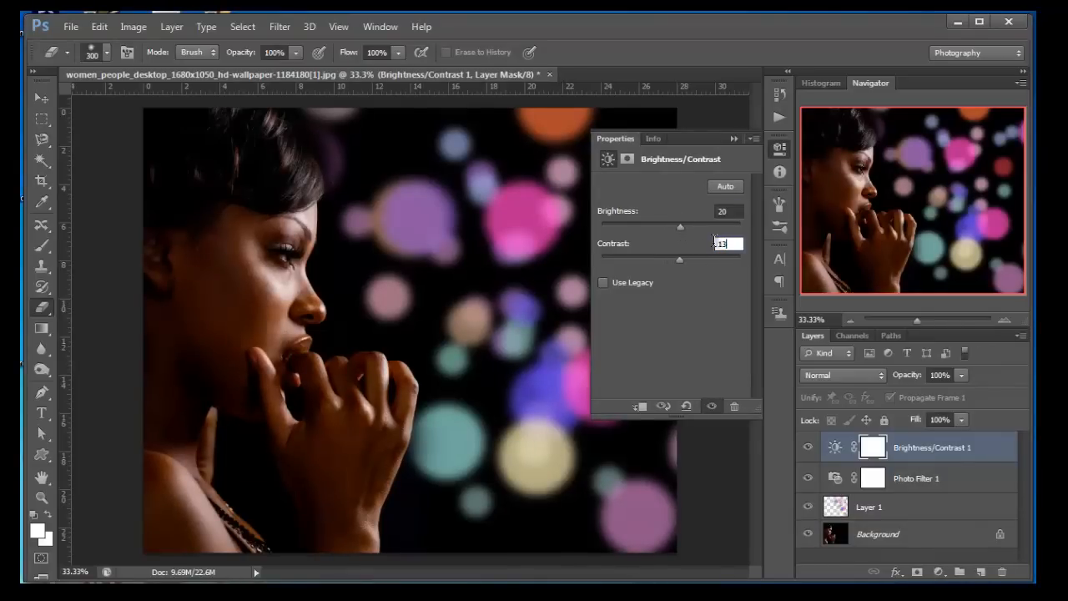
{"action": "type", "text": "3"}
{"action": "left_click", "coordinate": [733, 139]}
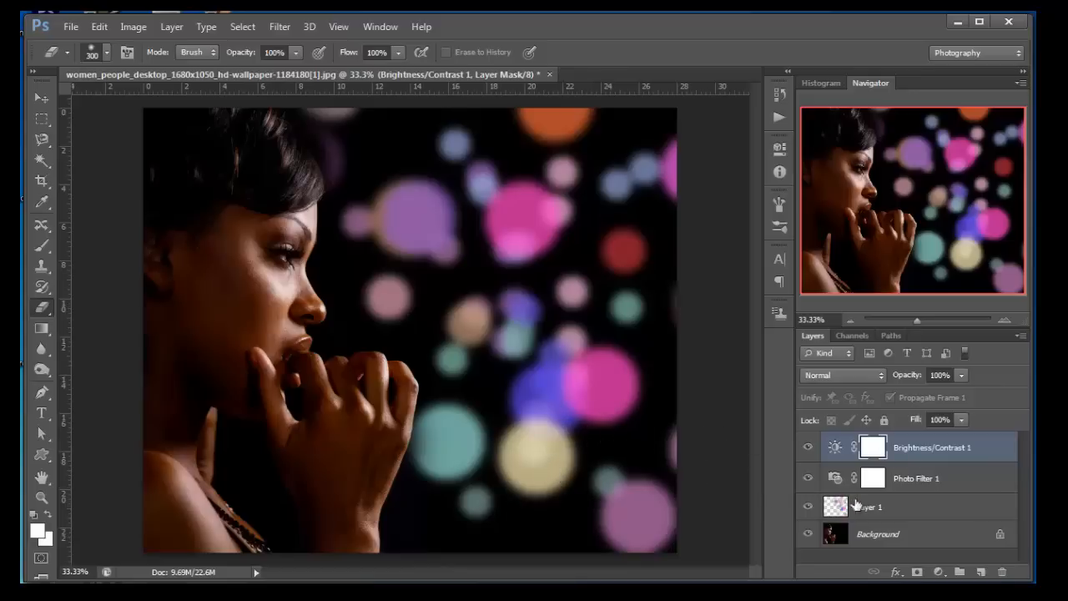
Lower the opacity of Layer 1, which holds the blurred circles
{"action": "left_click", "coordinate": [855, 503]}
{"action": "left_click_drag", "start_coordinate": [912, 378], "coordinate": [897, 379]}
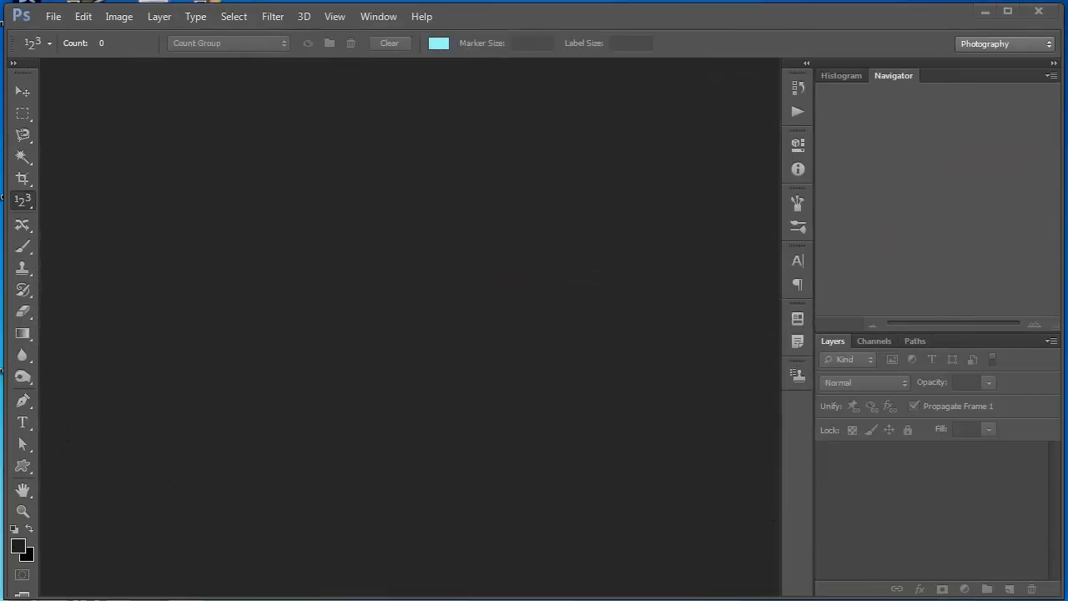
Open DSC_0050.jpg and sample the yellow-green leaf colour as the foreground colour with the Eyedropper
{"action": "left_click_drag", "start_coordinate": [451, 597], "coordinate": [453, 338]}
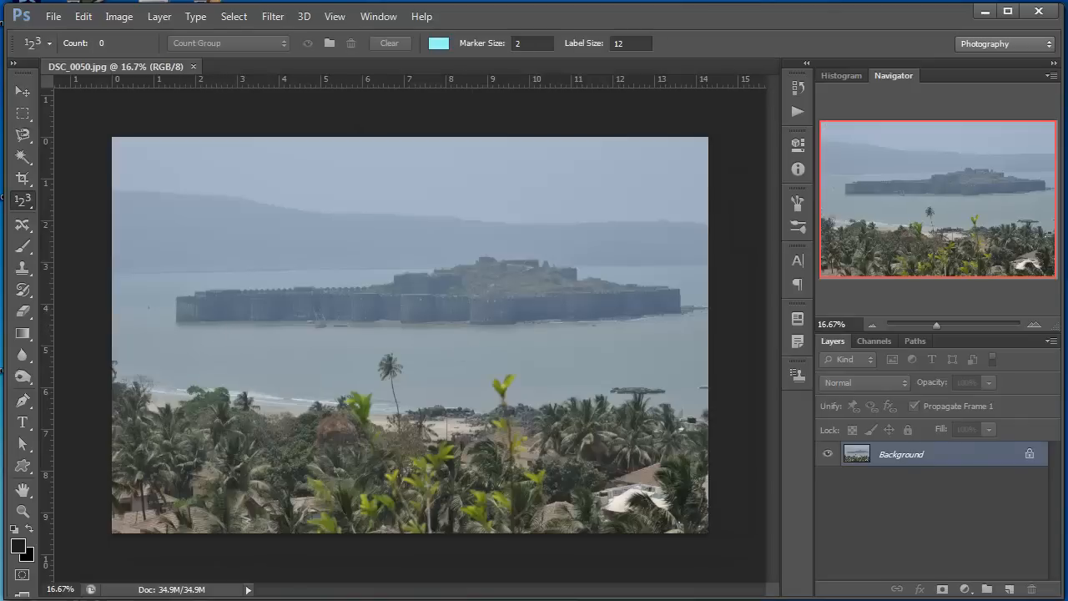
{"action": "left_click_drag", "start_coordinate": [18, 200], "coordinate": [91, 205]}
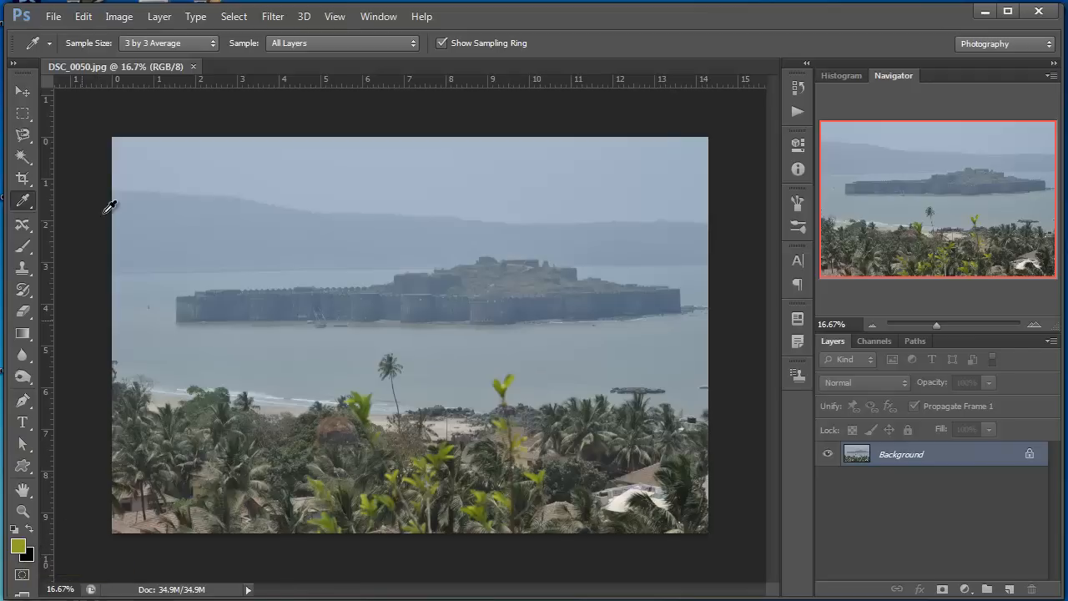
Brush a yellow-green stroke across the fort, and a second stroke across the water below it in a brown sampled from the roof
{"action": "left_click", "coordinate": [23, 248]}
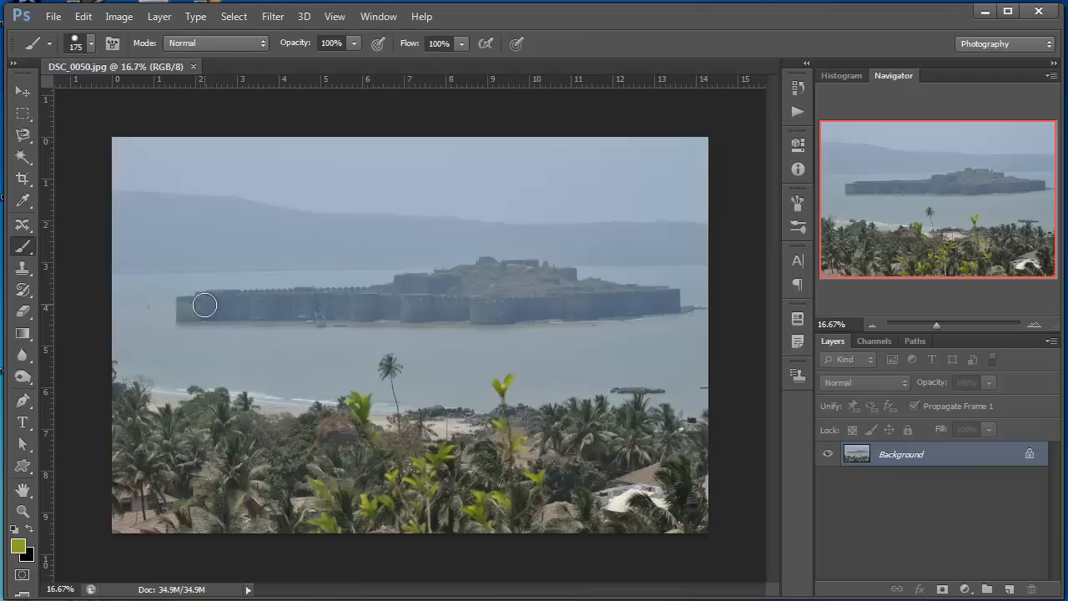
{"action": "mouse_move", "coordinate": [204, 305]}
{"action": "left_mouse_down"}
{"action": "mouse_move", "coordinate": [588, 292]}
{"action": "mouse_move", "coordinate": [616, 310]}
{"action": "mouse_move", "coordinate": [300, 314]}
{"action": "left_mouse_up"}
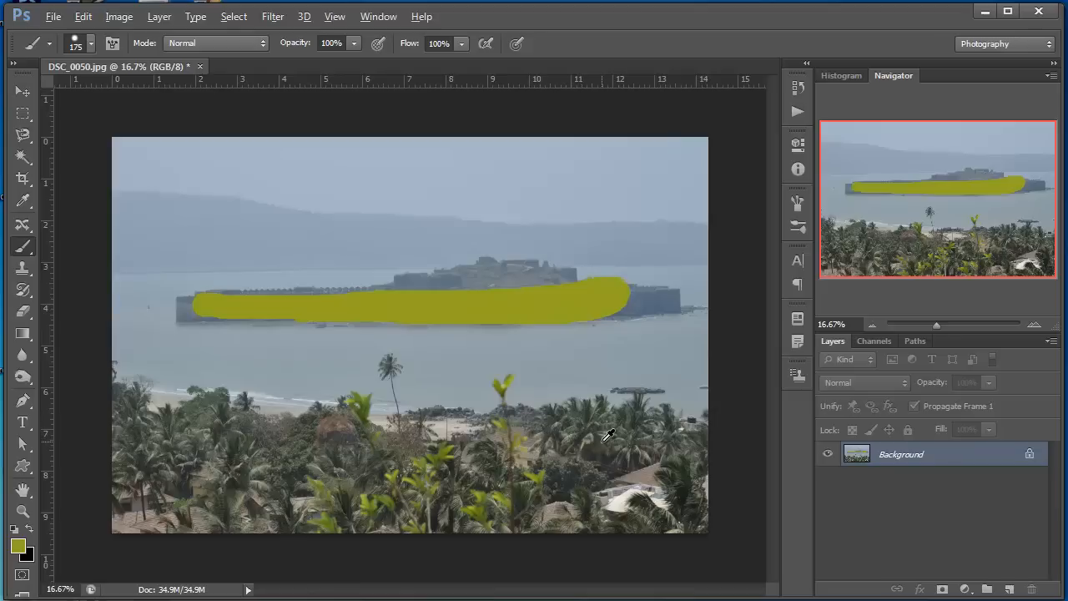
{"action": "left_click", "coordinate": [646, 470], "text": "alt"}
{"action": "left_click_drag", "start_coordinate": [202, 359], "coordinate": [625, 360]}
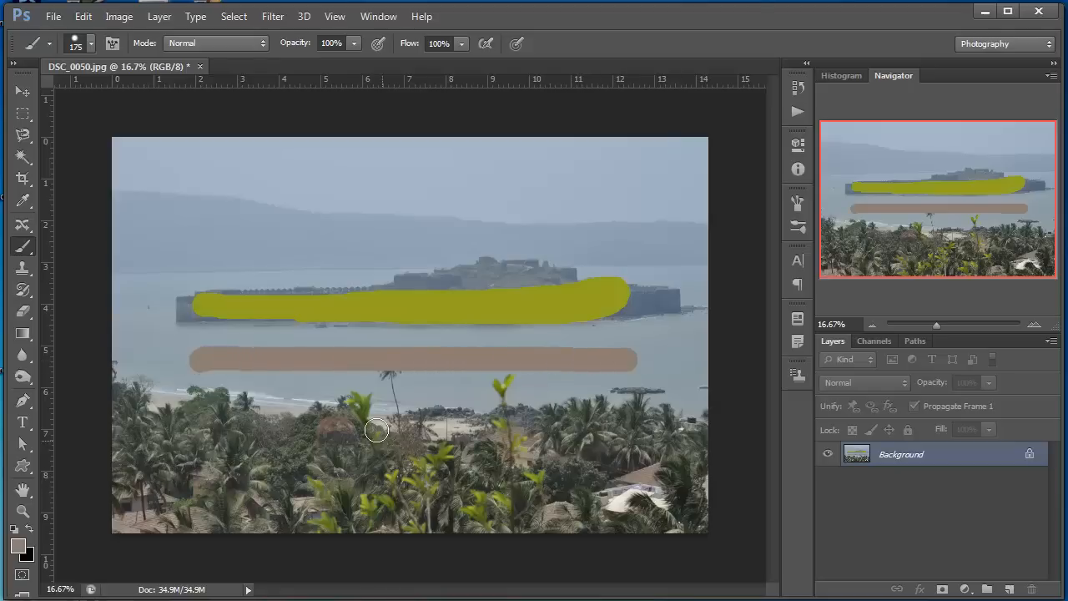
{"action": "right_click", "coordinate": [22, 246]}
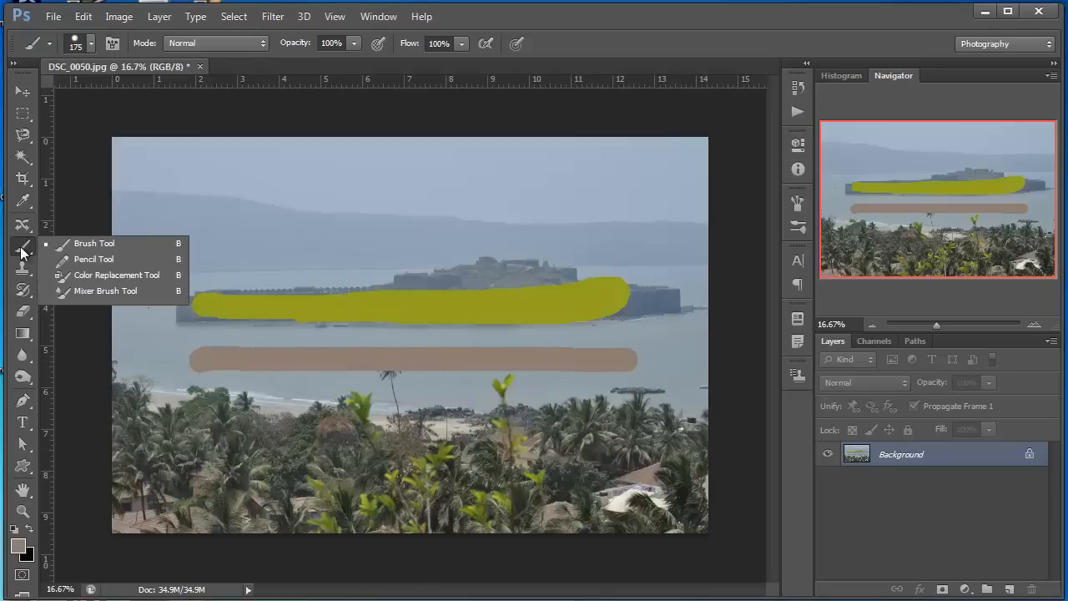
{"action": "left_click", "coordinate": [23, 200]}
{"action": "left_click", "coordinate": [99, 198]}
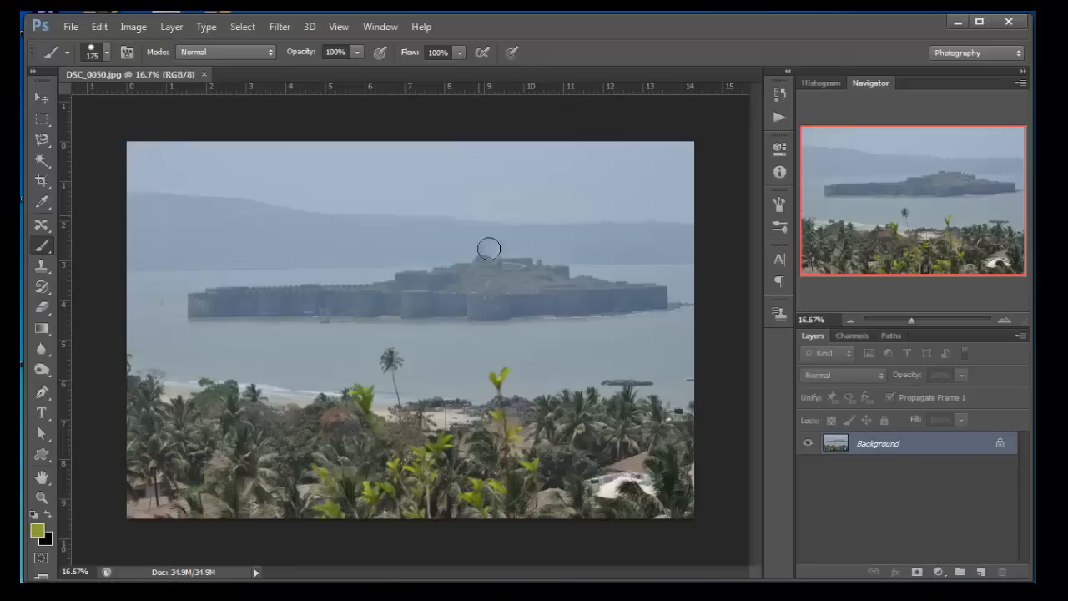
Add a Threshold adjustment layer at level 35 and place a color sampler on the black patch in the lower-right palms
{"action": "right_click", "coordinate": [42, 201]}
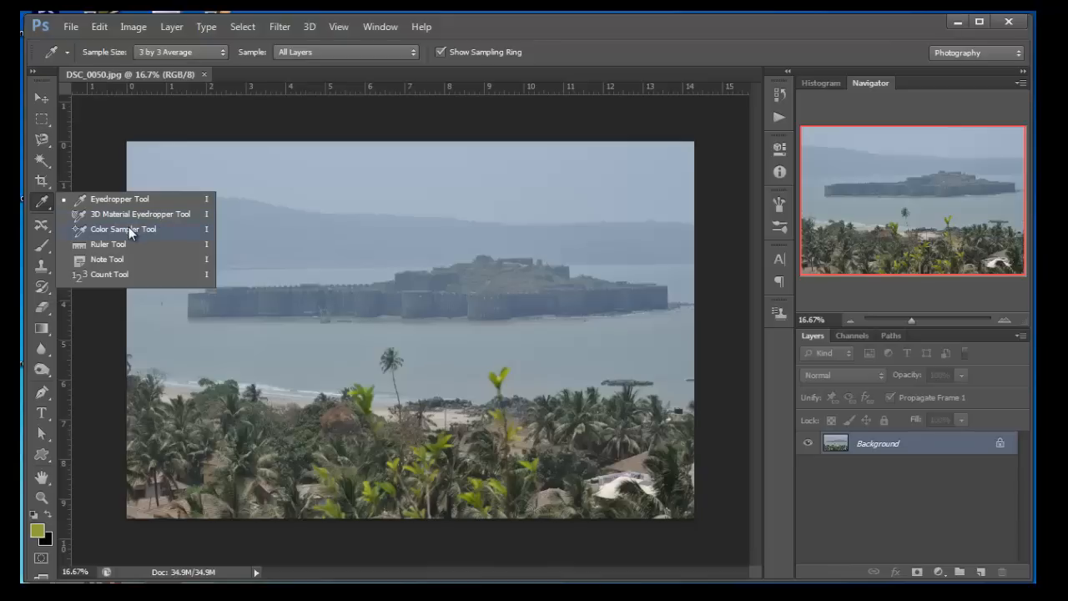
{"action": "left_click", "coordinate": [123, 229]}
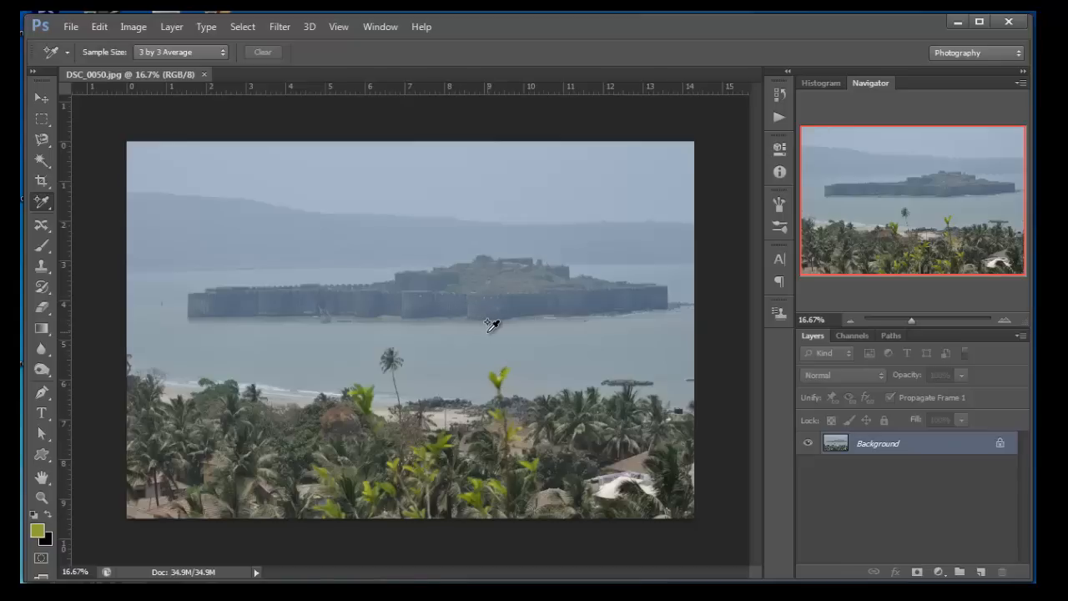
{"action": "left_click", "coordinate": [939, 572]}
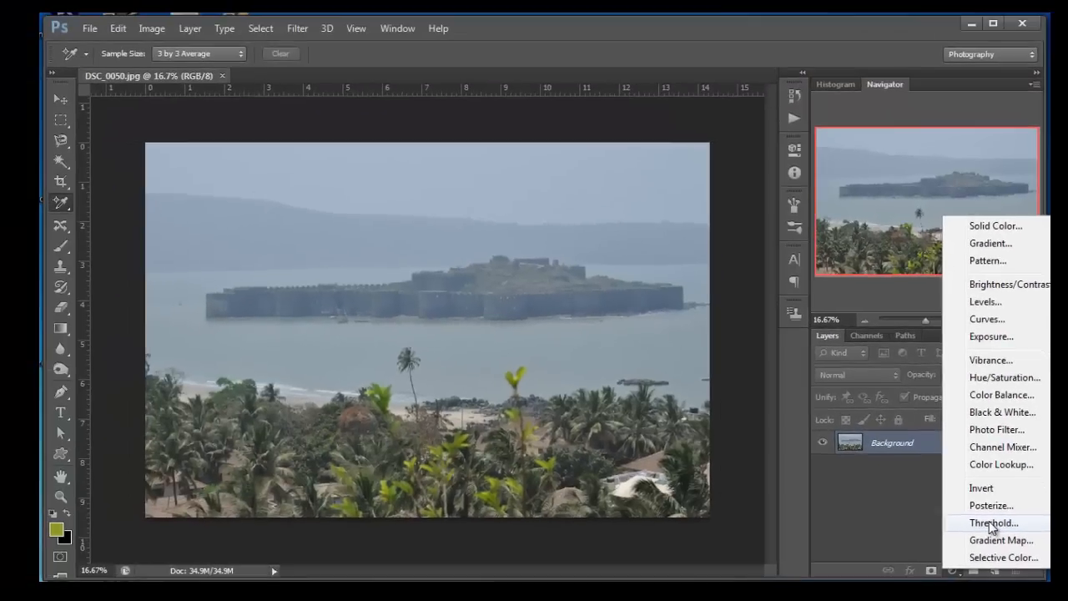
{"action": "left_click", "coordinate": [918, 489]}
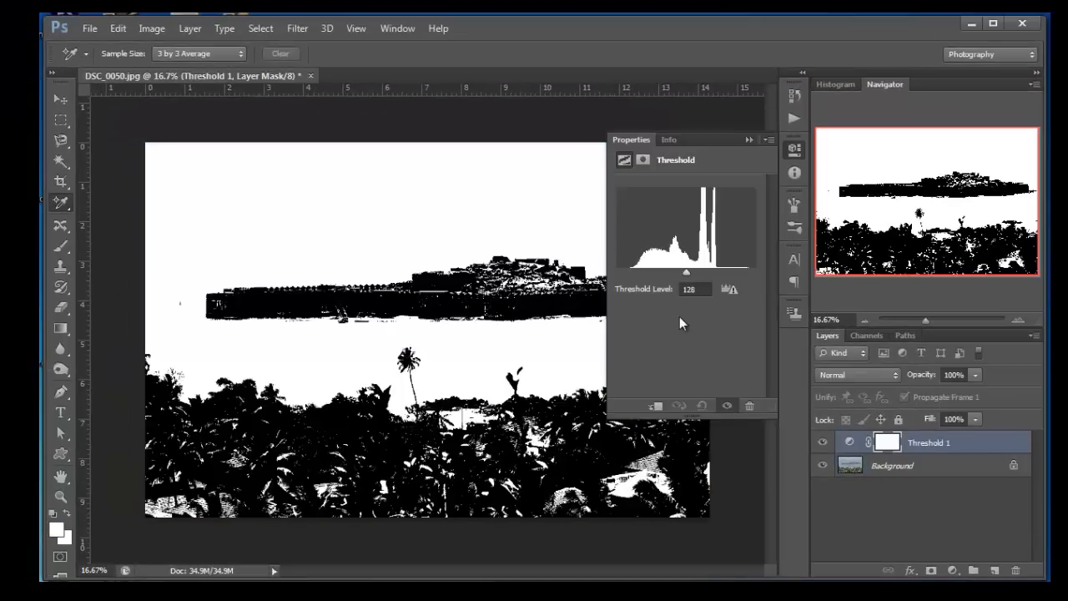
{"action": "left_click_drag", "start_coordinate": [686, 273], "coordinate": [620, 271]}
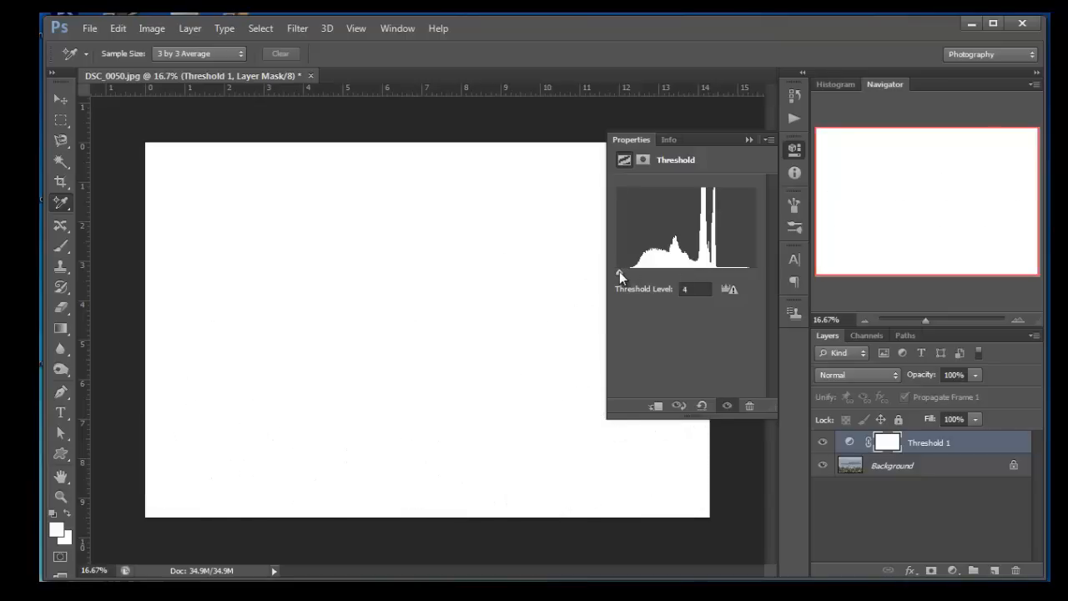
{"action": "left_click_drag", "start_coordinate": [621, 270], "coordinate": [627, 268]}
{"action": "left_click_drag", "start_coordinate": [630, 268], "coordinate": [635, 267]}
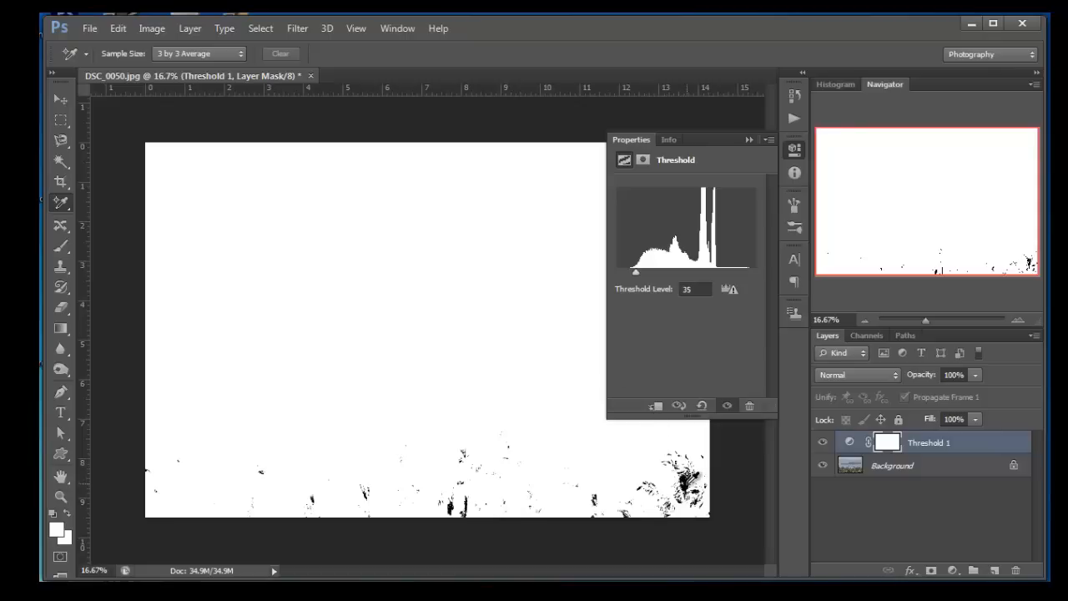
{"action": "left_click", "coordinate": [686, 484]}
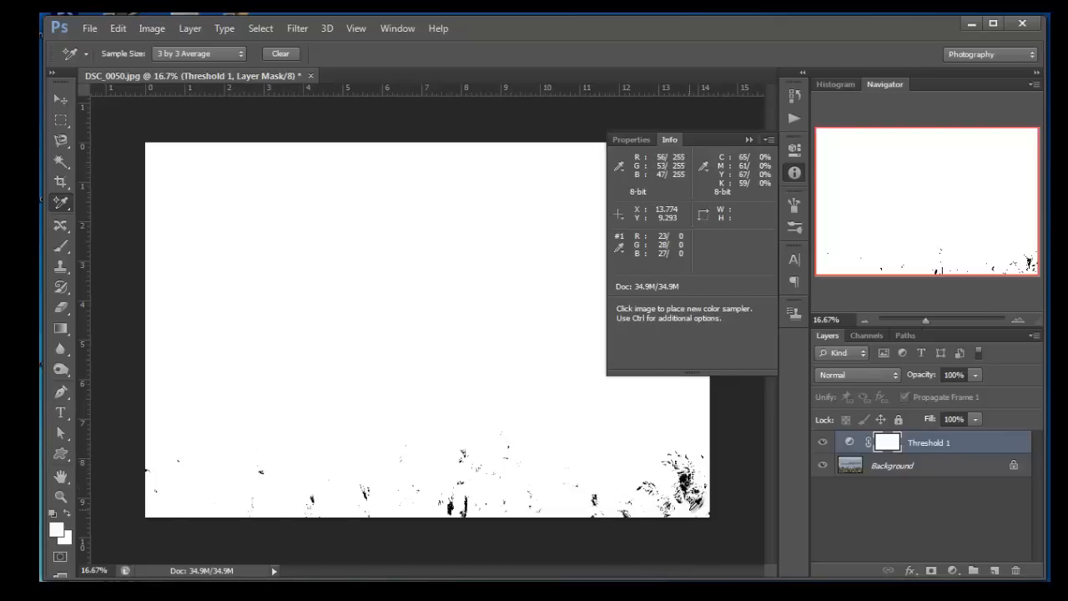
Place a second color sampler on the white roof area at Threshold level 204, and delete the Threshold layer
{"action": "left_click", "coordinate": [626, 142]}
{"action": "left_click_drag", "start_coordinate": [636, 271], "coordinate": [728, 275]}
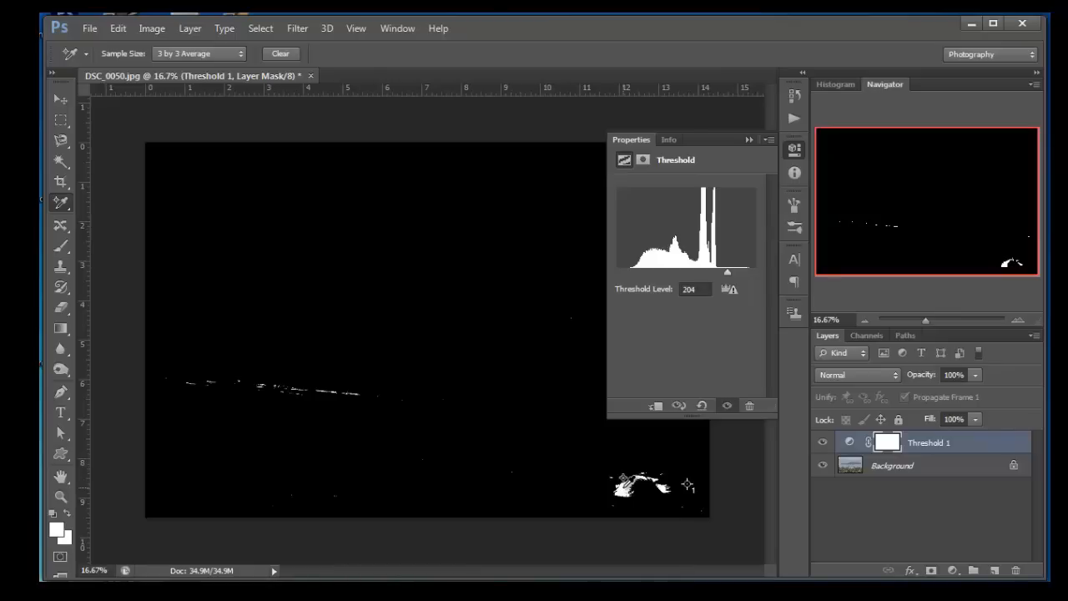
{"action": "left_click", "coordinate": [621, 481]}
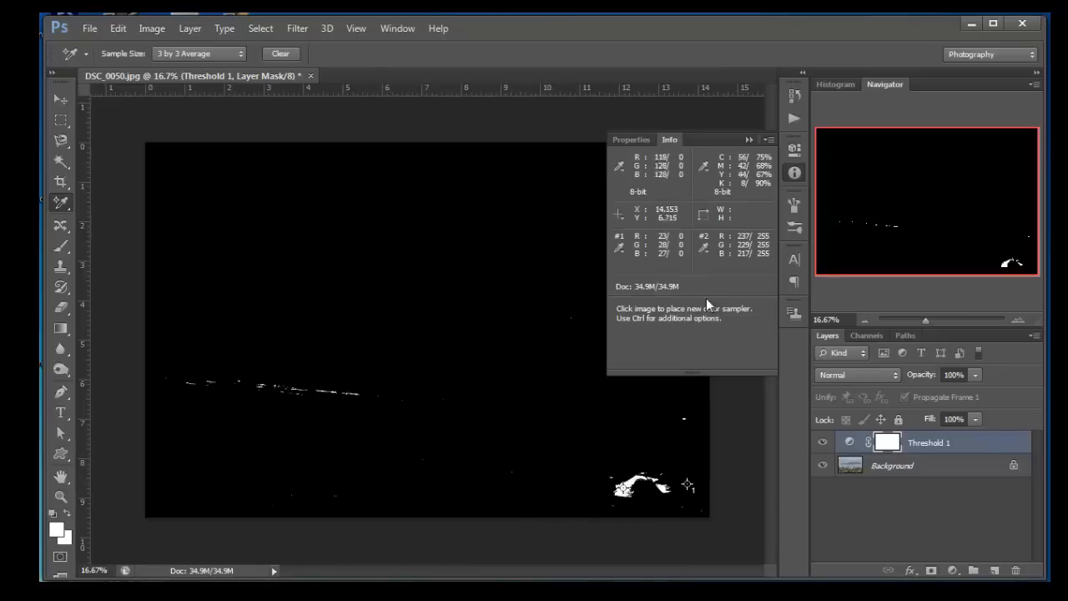
{"action": "left_click", "coordinate": [749, 140]}
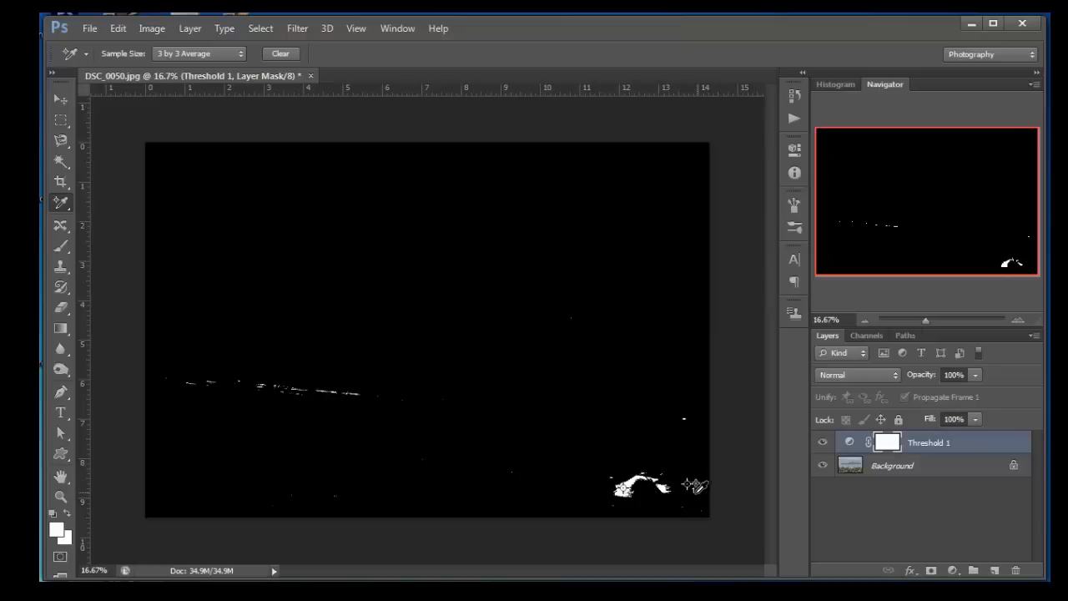
{"action": "left_click_drag", "start_coordinate": [961, 444], "coordinate": [1016, 566]}
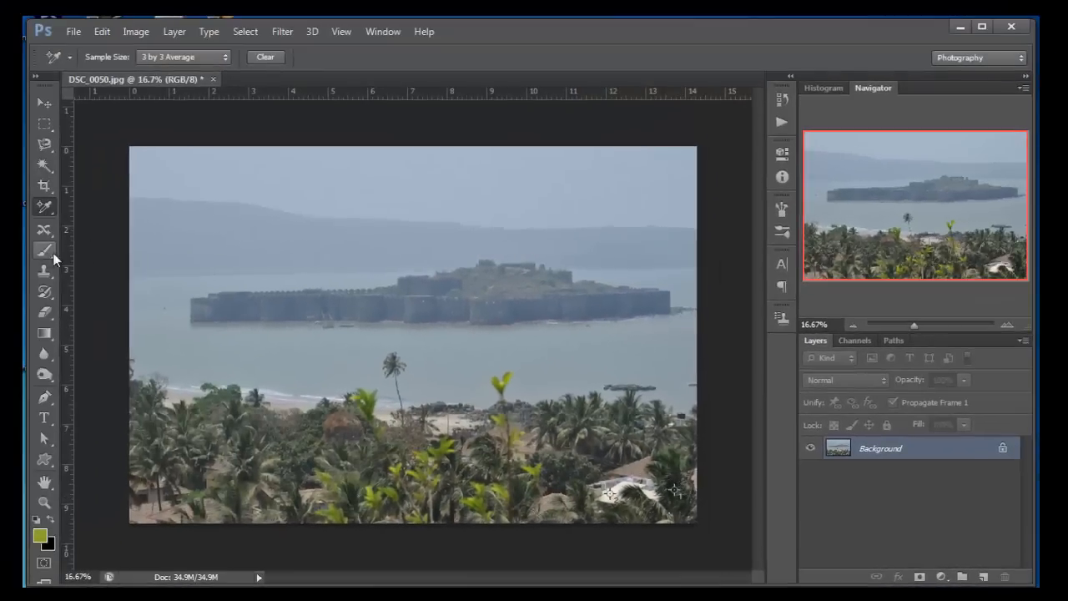
Apply Levels with the white point picked at sampler 2 on the roof and the black point at sampler 1 in the palms
{"action": "key", "text": "ctrl+l"}
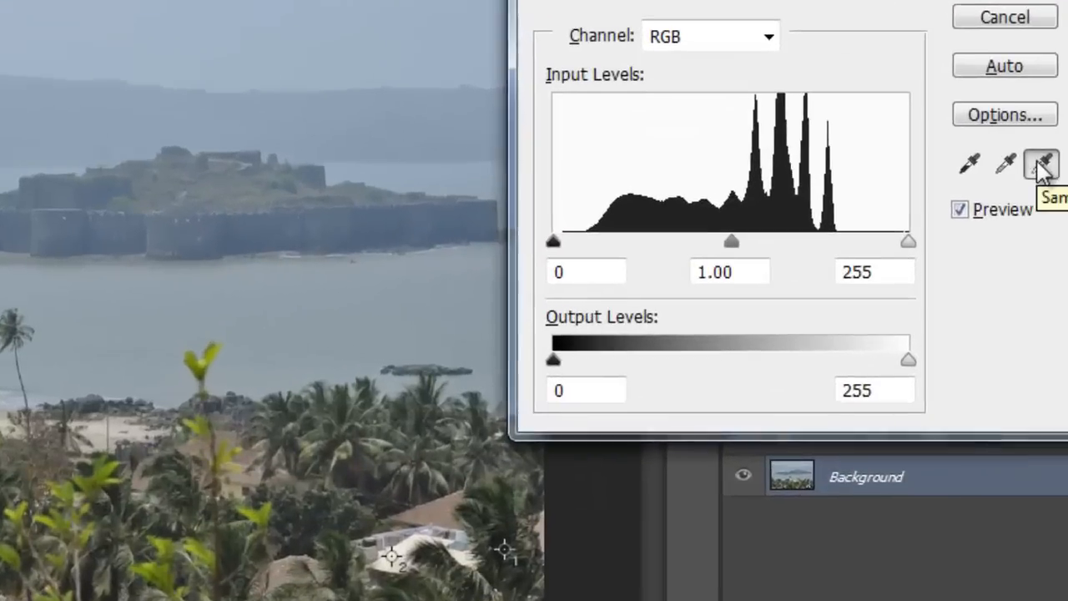
{"action": "left_click", "coordinate": [981, 271]}
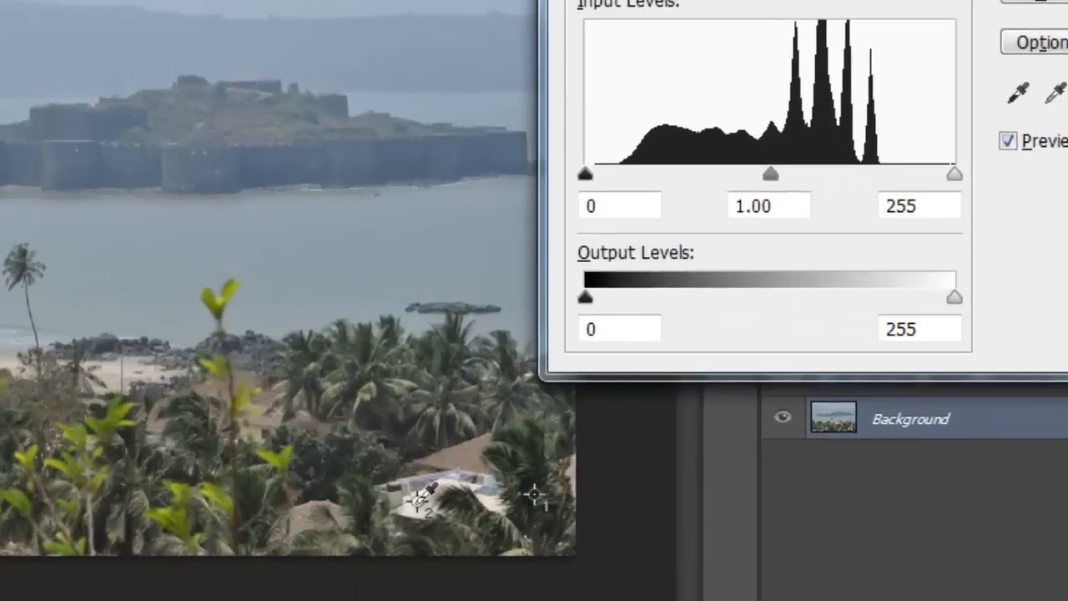
{"action": "left_click", "coordinate": [451, 499]}
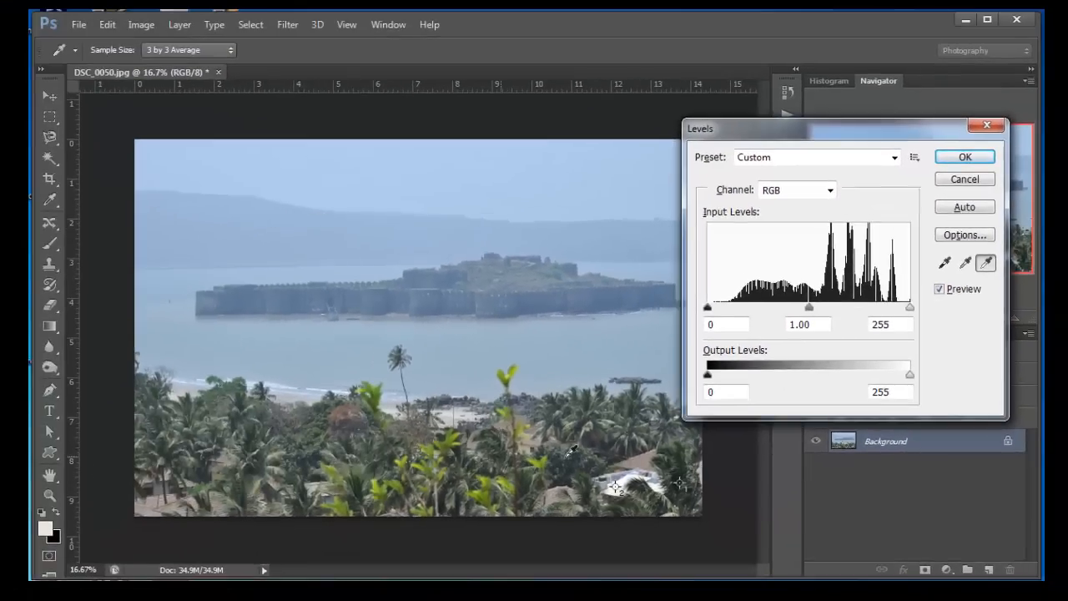
{"action": "left_click", "coordinate": [943, 262]}
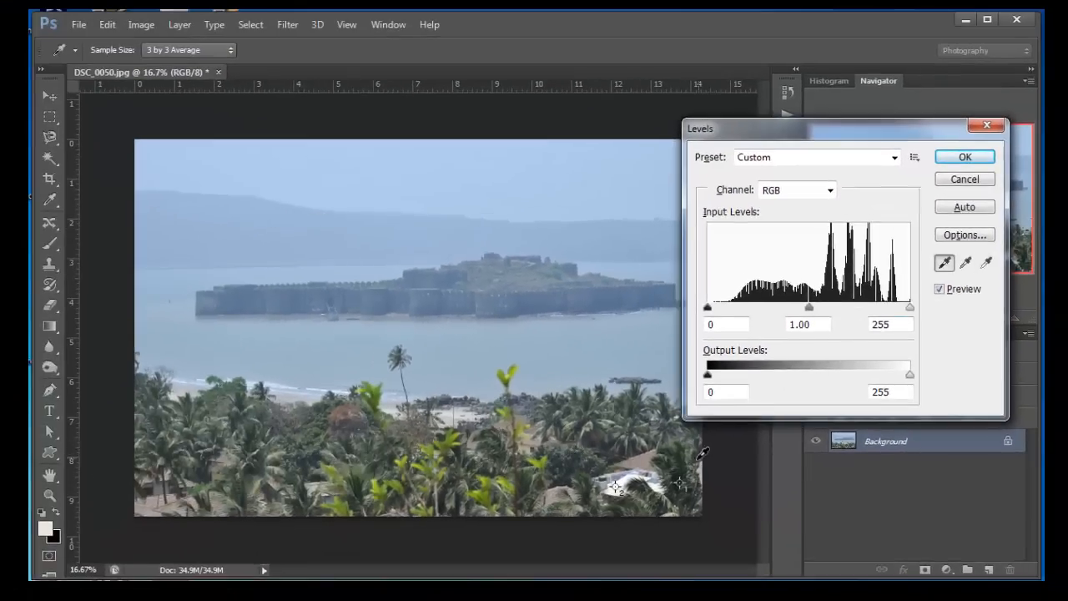
{"action": "left_click", "coordinate": [678, 482]}
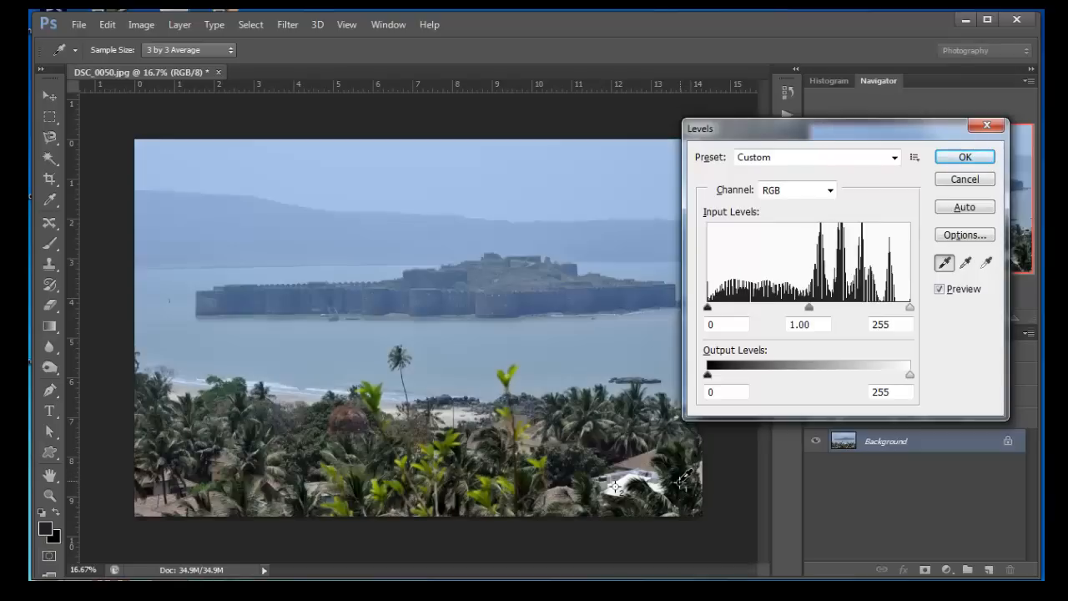
{"action": "key", "text": "Return"}
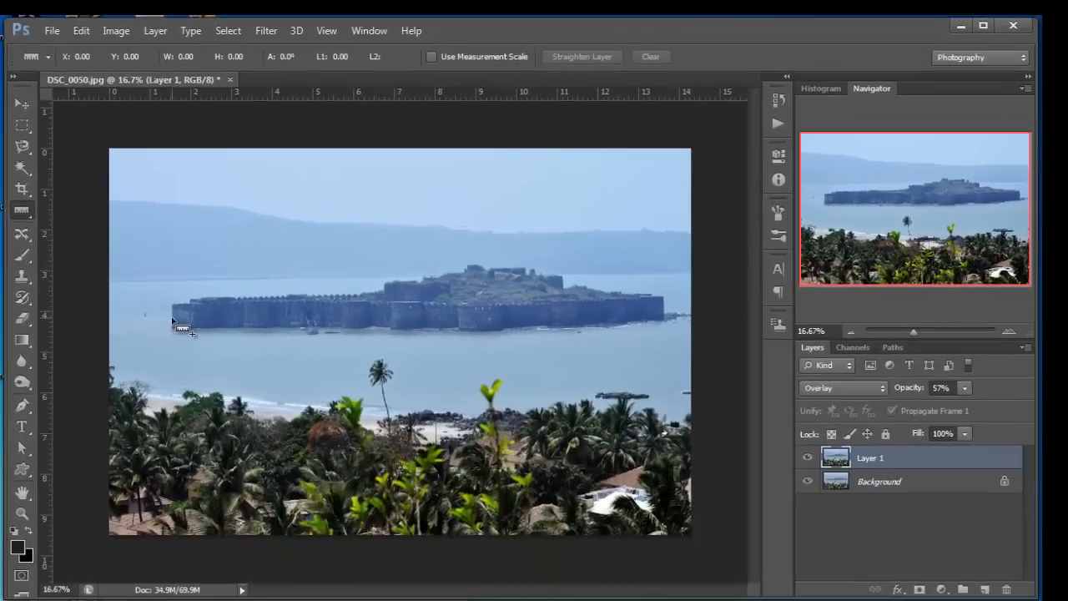
Measure the fort's length along its walls with the Ruler tool
{"action": "left_click_drag", "start_coordinate": [173, 317], "coordinate": [665, 312]}
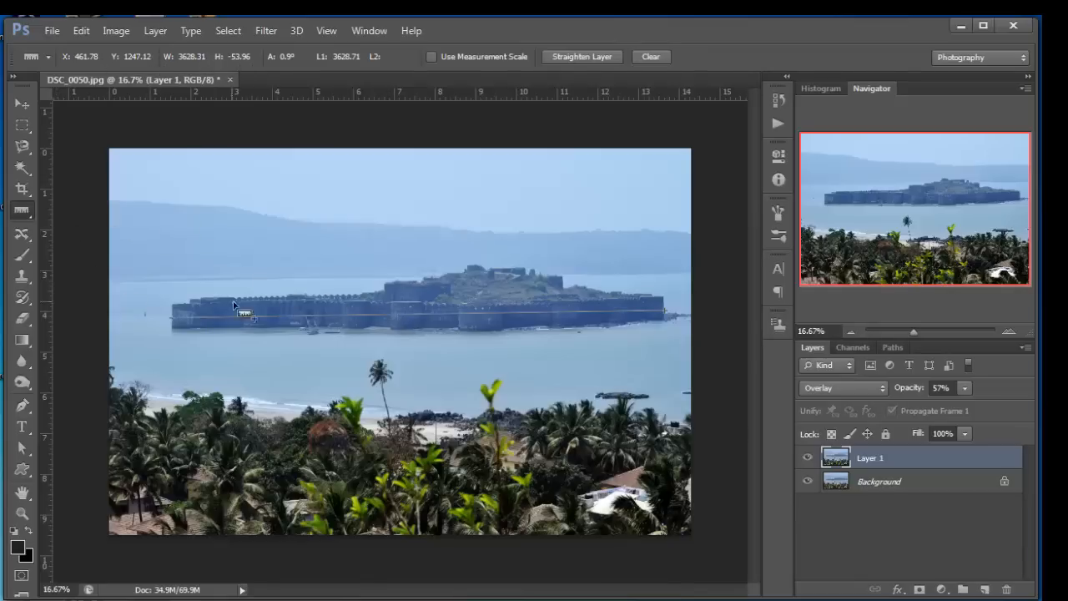
Place a note on the water below the fort reading "Please correct color tones"
{"action": "right_click", "coordinate": [21, 211]}
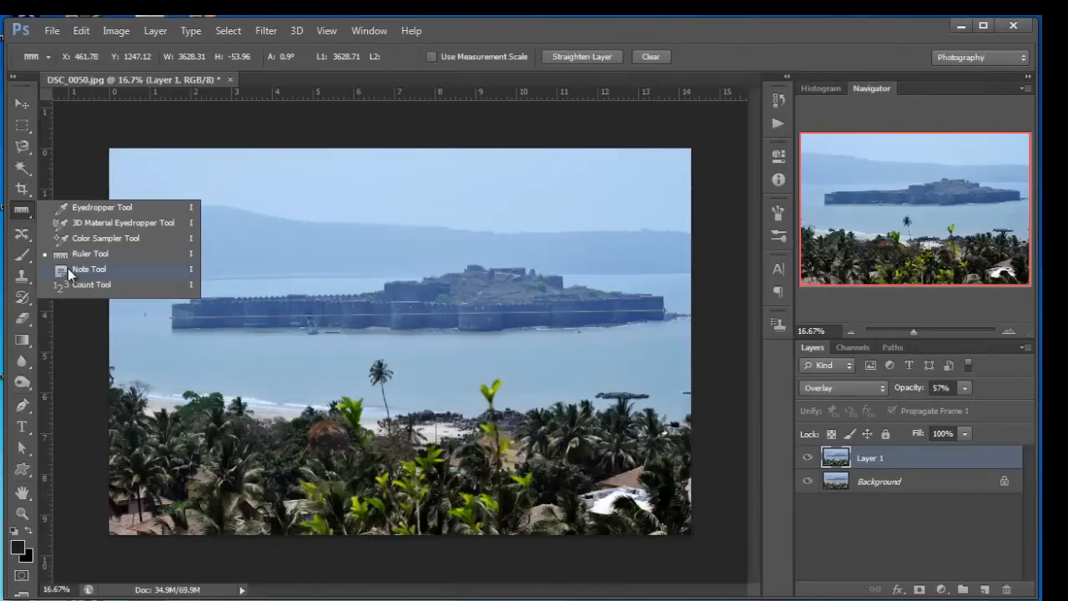
{"action": "left_click", "coordinate": [68, 268]}
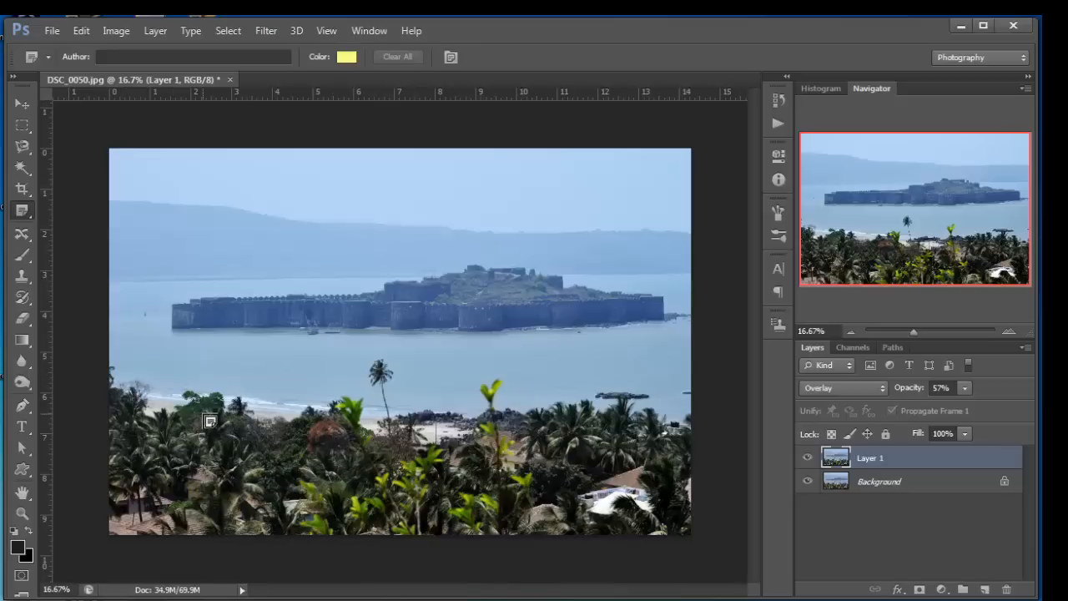
{"action": "left_click", "coordinate": [257, 354]}
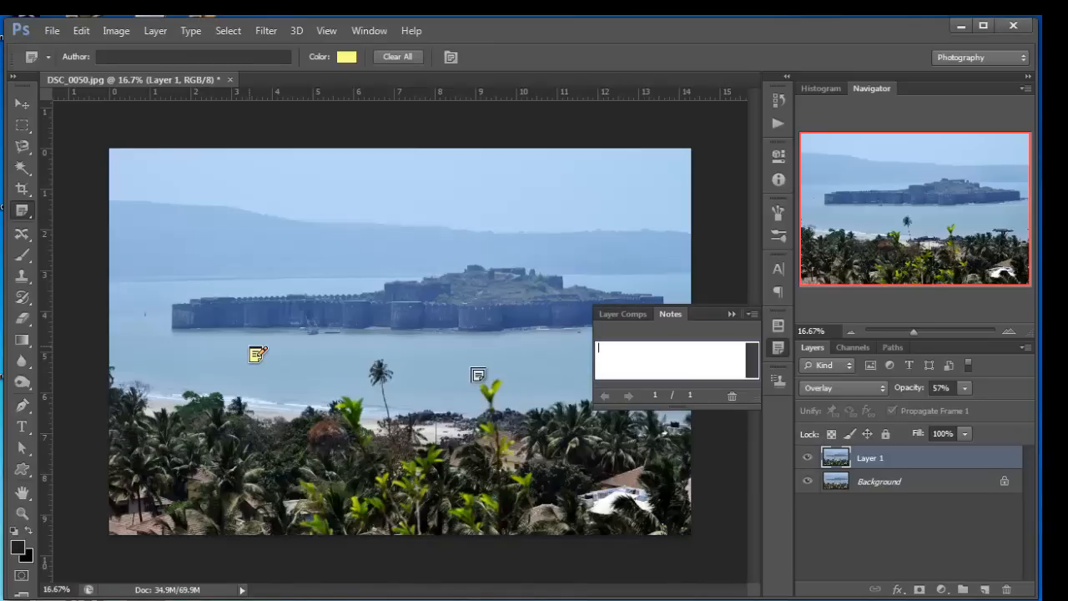
{"action": "type", "text": "Please correct color tones"}
{"action": "left_click", "coordinate": [731, 313]}
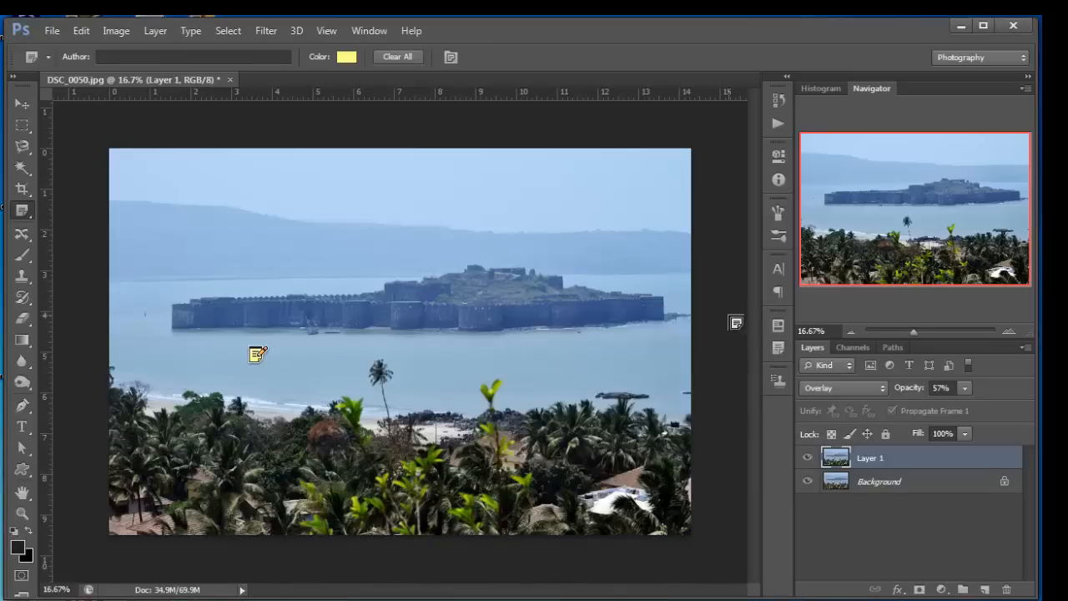
Open the note on the water below the fort to read its text, and close it again
{"action": "double_click", "coordinate": [256, 354]}
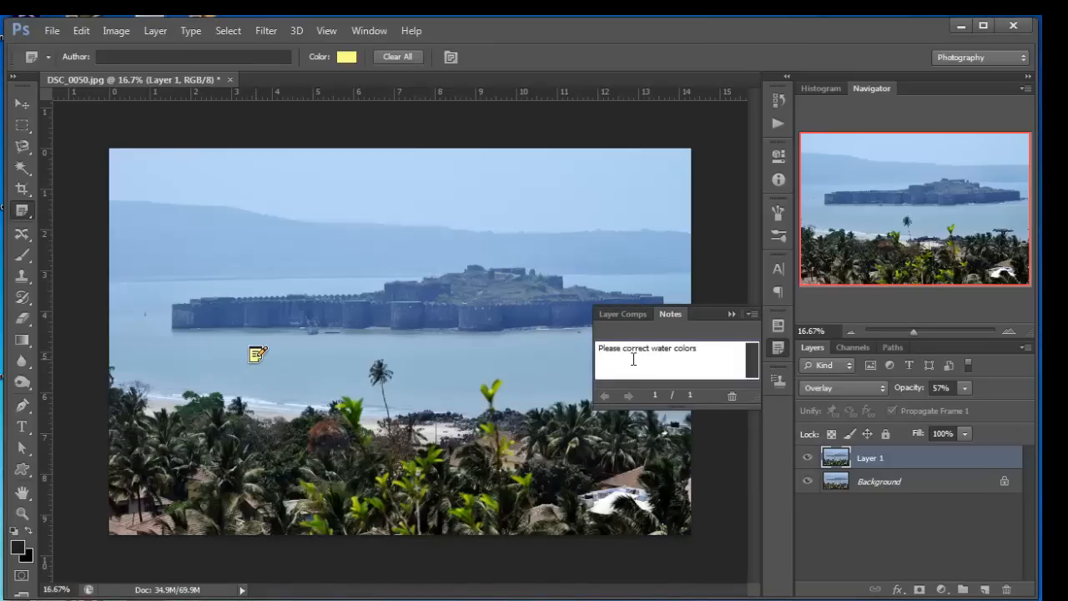
{"action": "left_click", "coordinate": [732, 315]}
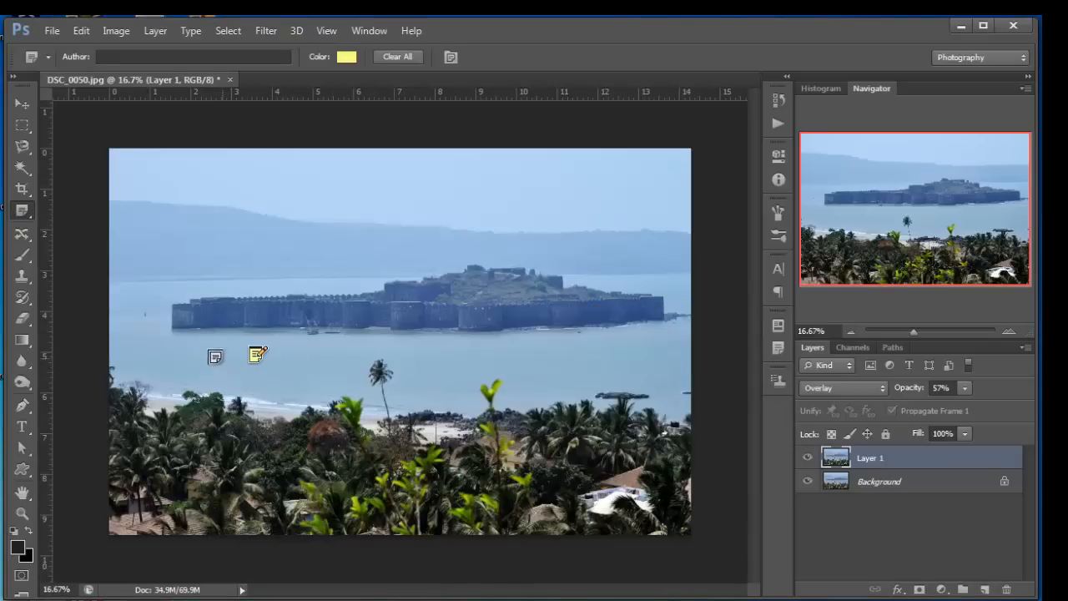
Place Count tool markers on the fort's left end, the hills above the fort and three spots among the palms
{"action": "right_click", "coordinate": [26, 212]}
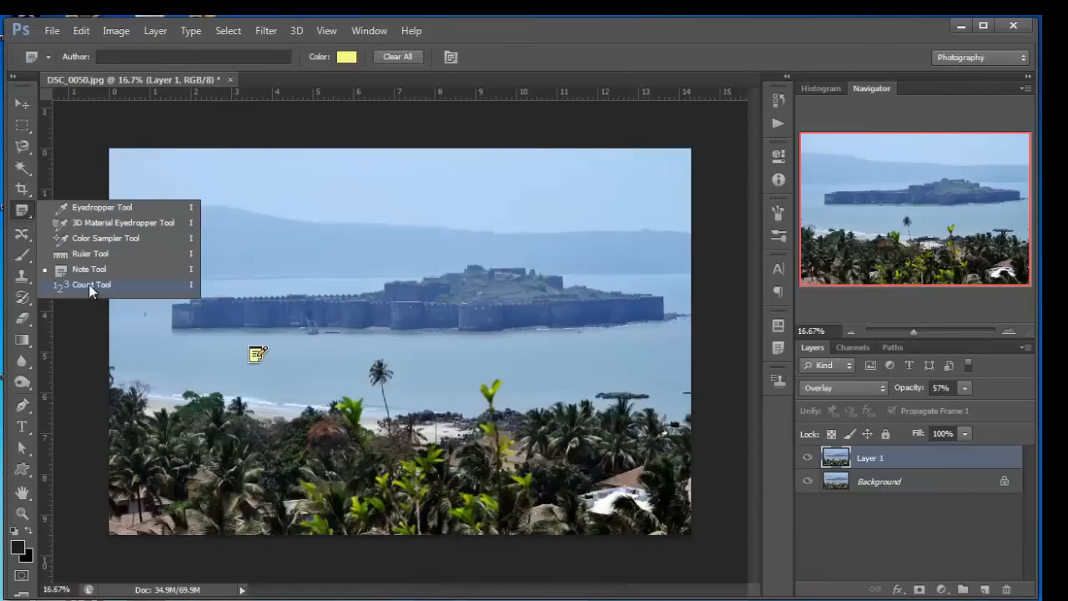
{"action": "left_click", "coordinate": [90, 285]}
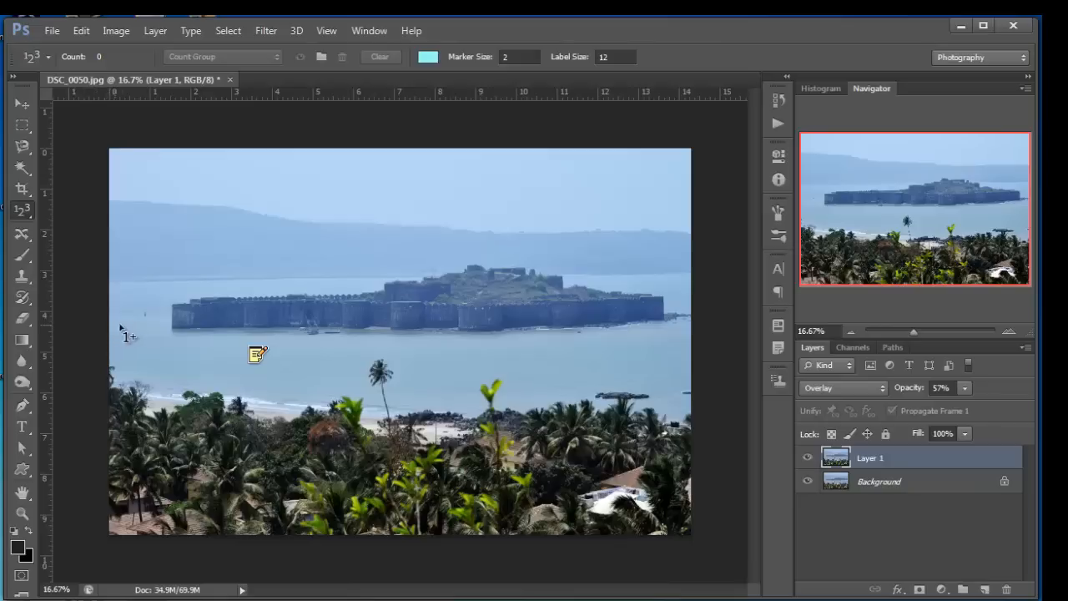
{"action": "left_click", "coordinate": [175, 315]}
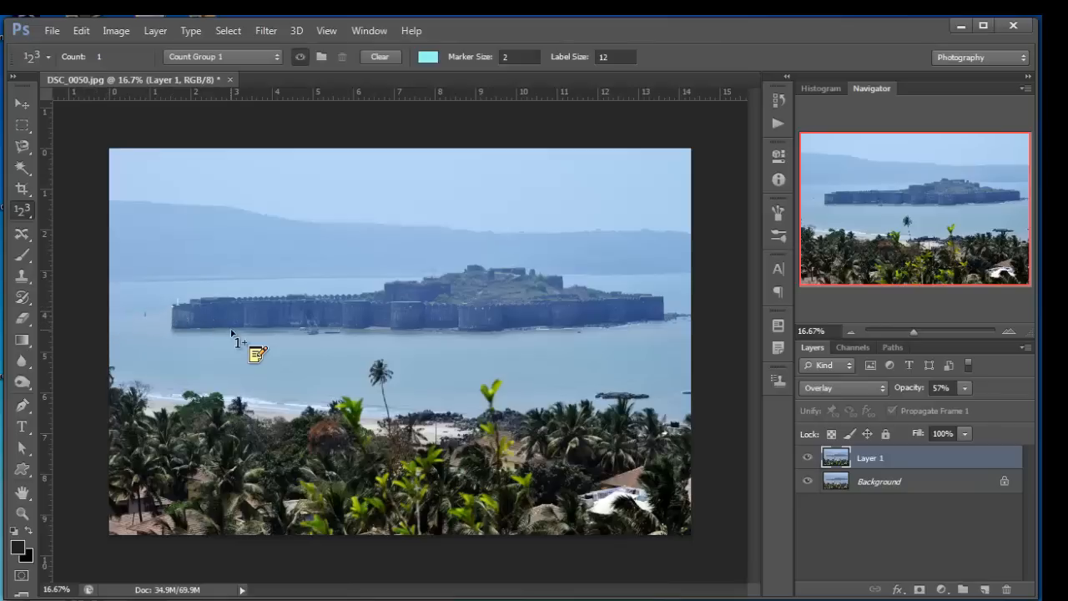
{"action": "left_click", "coordinate": [511, 234]}
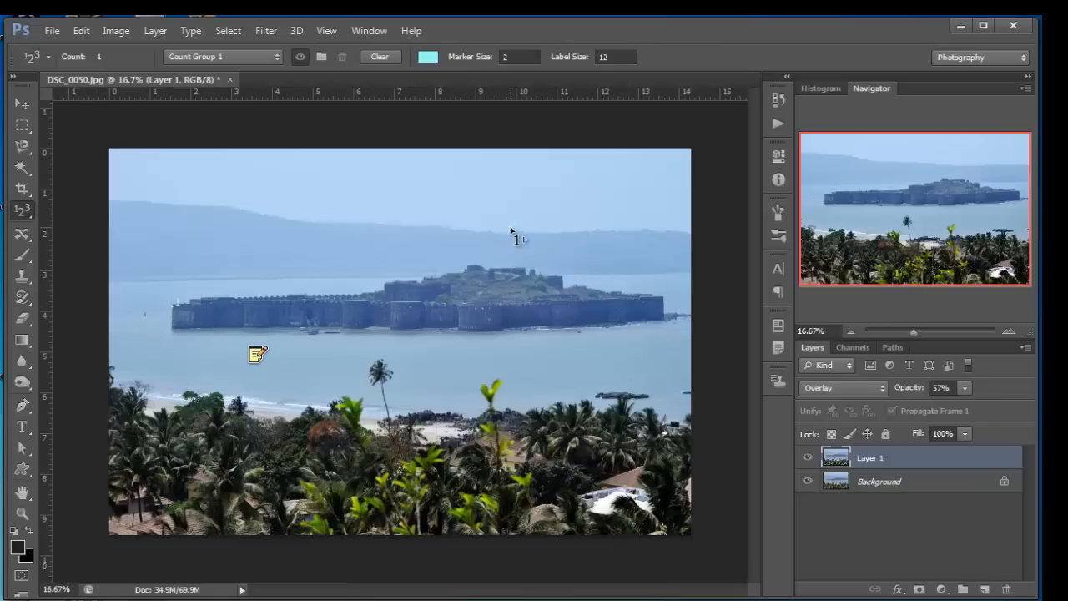
{"action": "left_click", "coordinate": [618, 431]}
{"action": "left_click", "coordinate": [187, 464]}
{"action": "left_click", "coordinate": [341, 496]}
{"action": "left_click", "coordinate": [25, 213]}
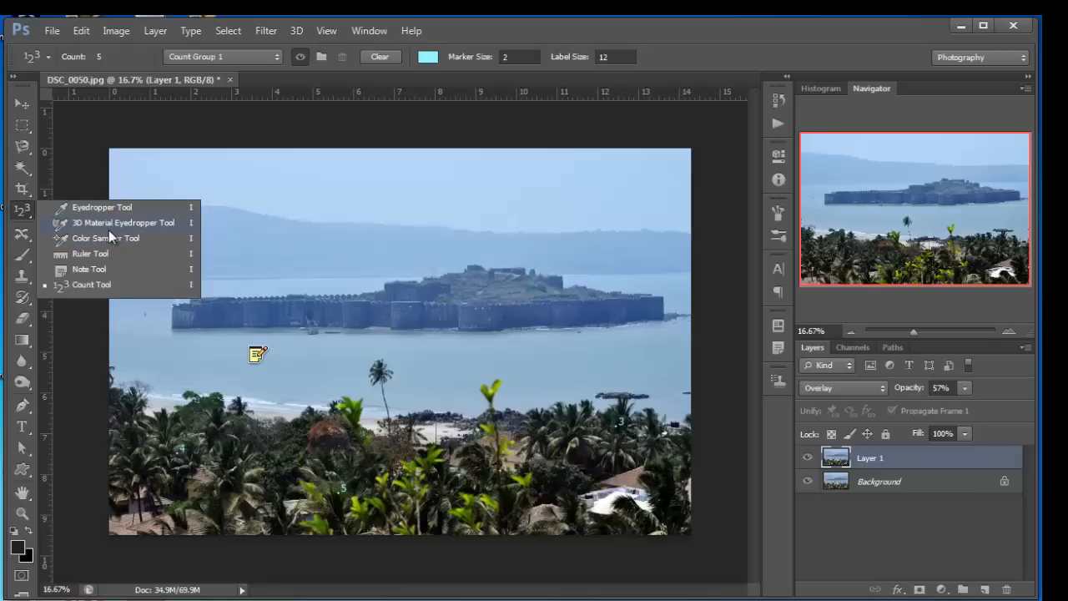
{"action": "left_click", "coordinate": [430, 118]}
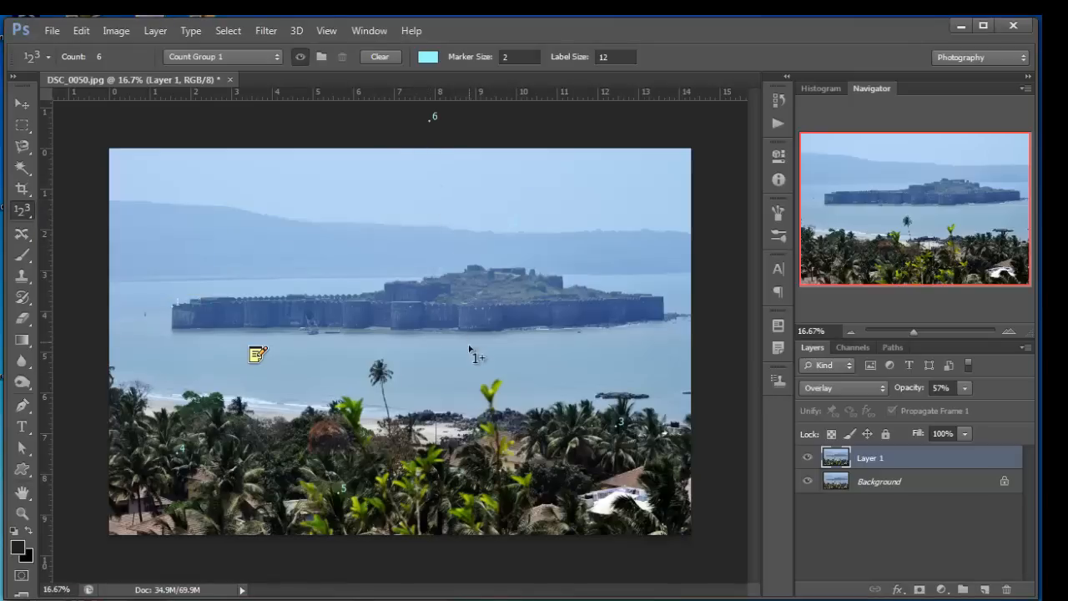